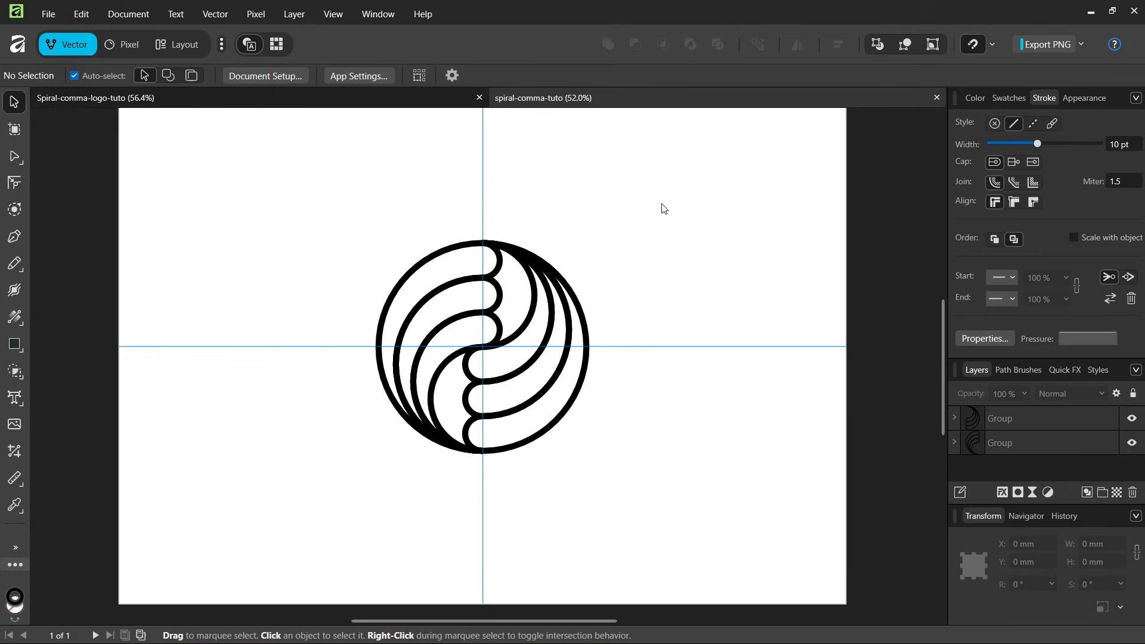
Step: Close the spiral-comma-tuto document and create a new blank landscape document
{"action": "left_click", "coordinate": [937, 98]}
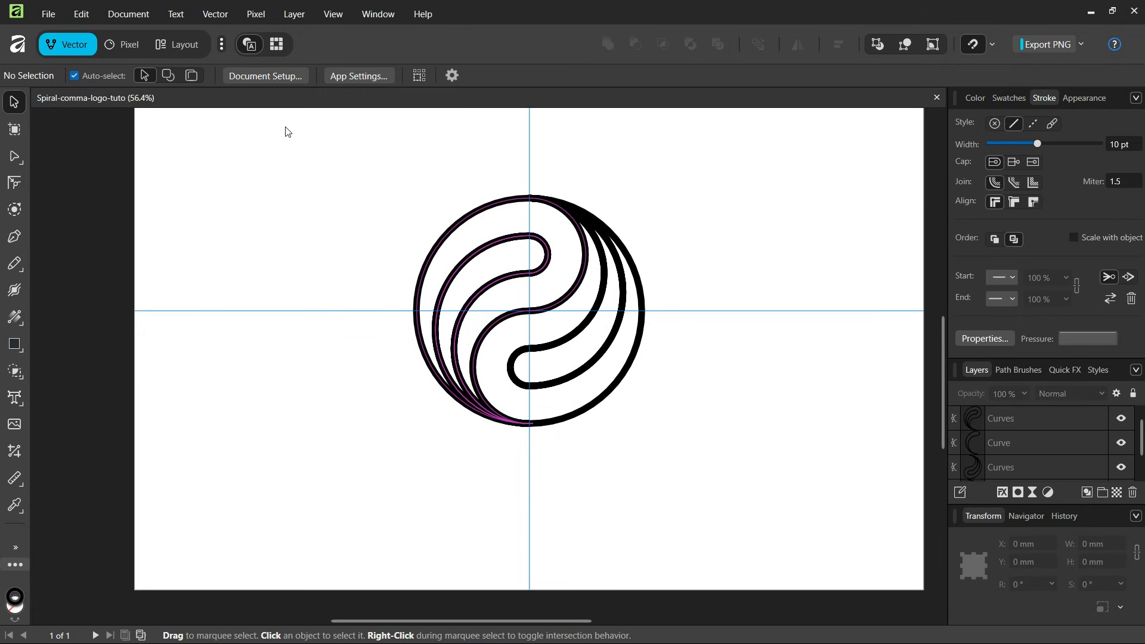
{"action": "left_click", "coordinate": [56, 15]}
{"action": "left_click", "coordinate": [66, 55]}
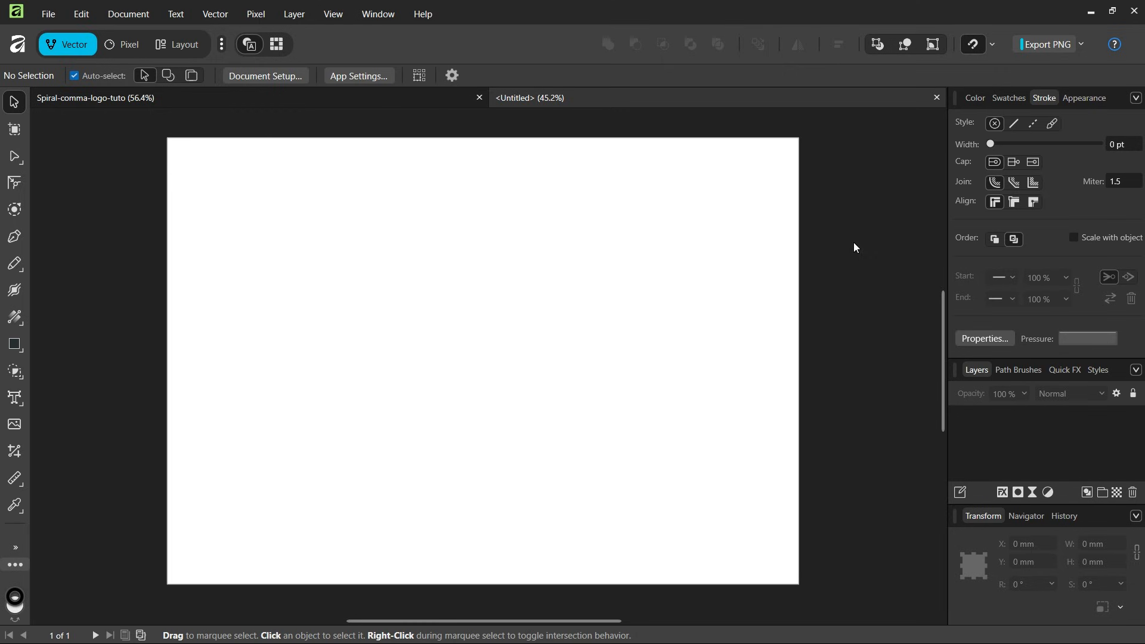
Step: Review the snapping options and add a horizontal guide at 148.5 mm and a vertical guide at 210 mm
{"action": "left_click", "coordinate": [993, 45]}
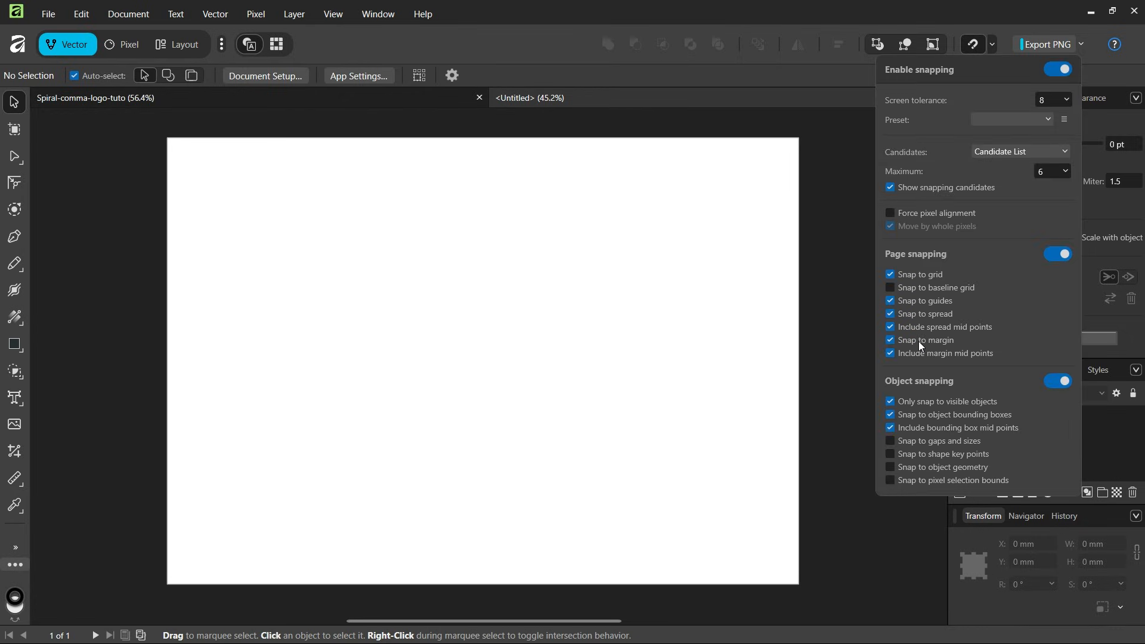
{"action": "left_click", "coordinate": [692, 352]}
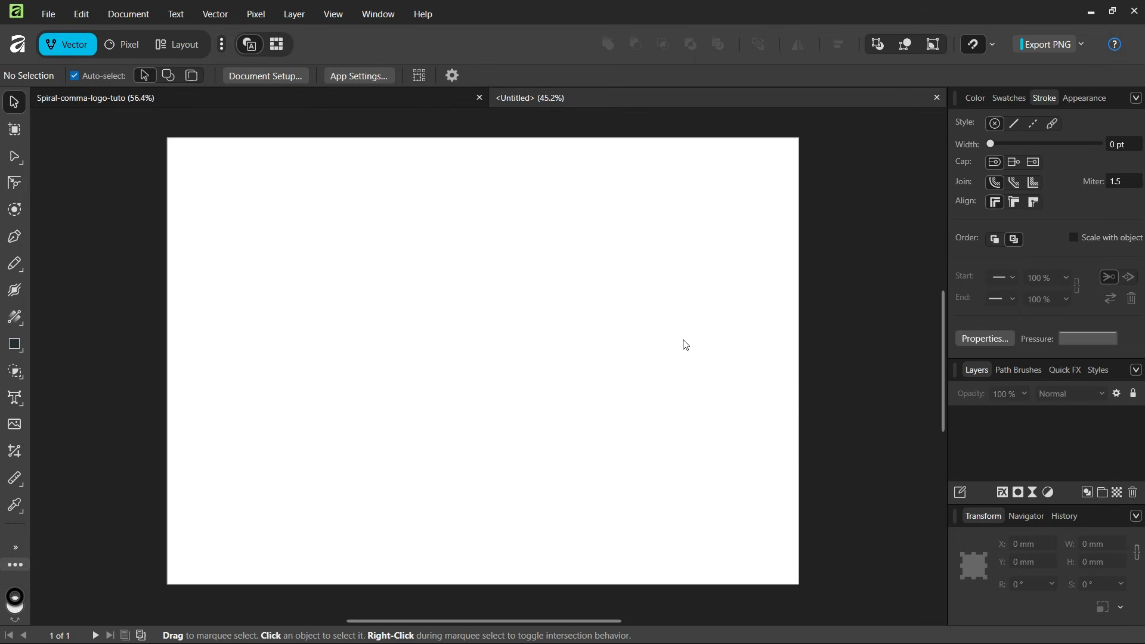
{"action": "left_click", "coordinate": [343, 17]}
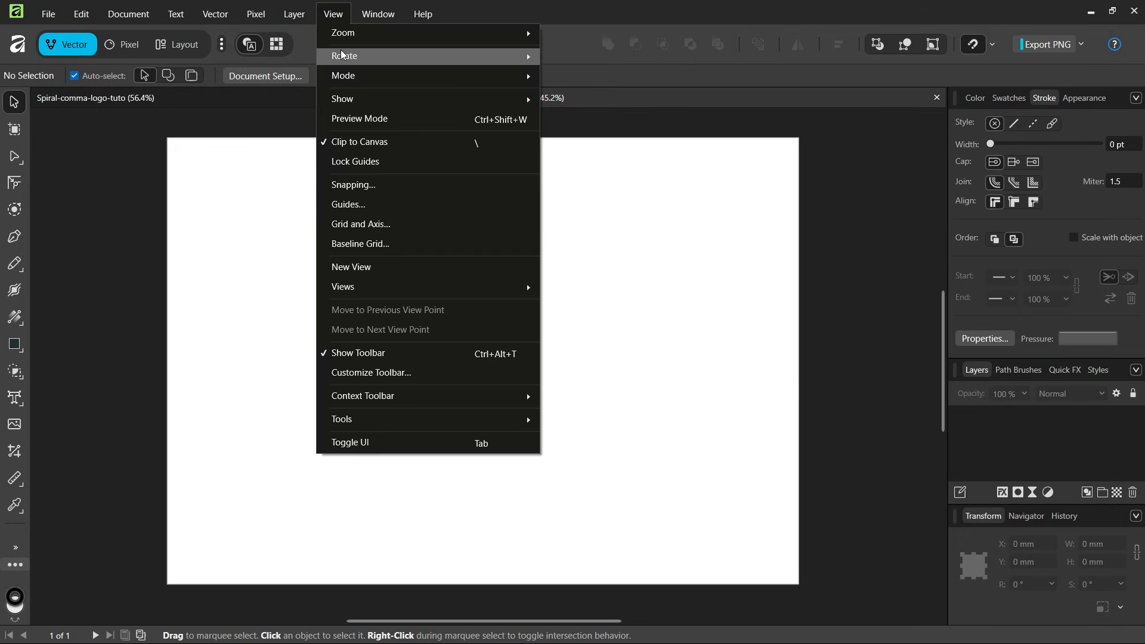
{"action": "left_click", "coordinate": [366, 212]}
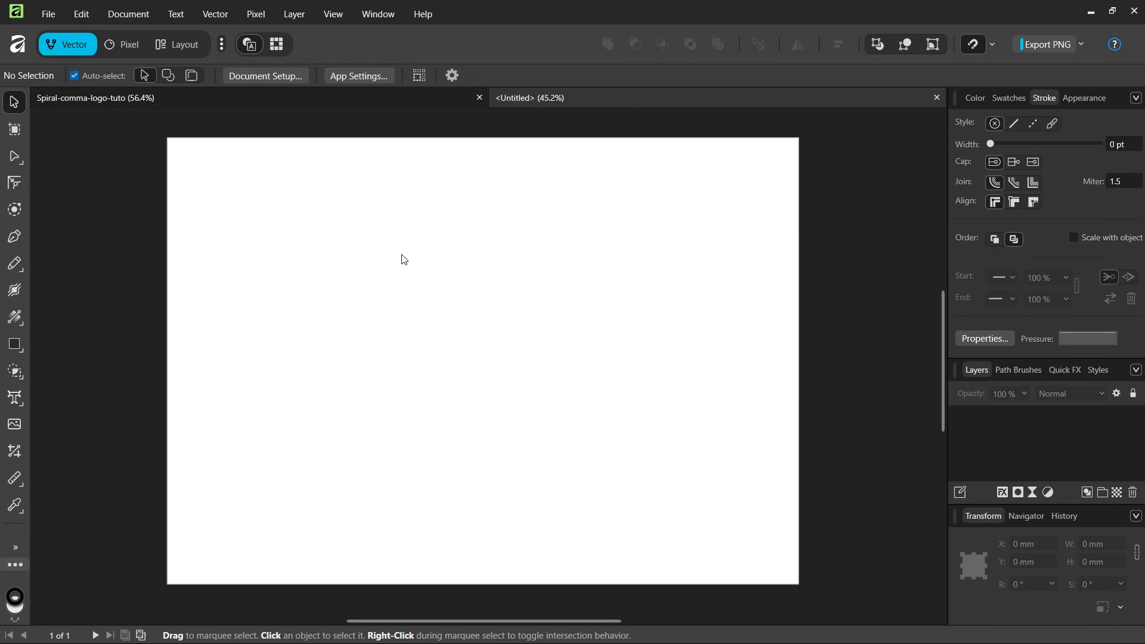
{"action": "left_click", "coordinate": [306, 400]}
{"action": "left_click", "coordinate": [441, 399]}
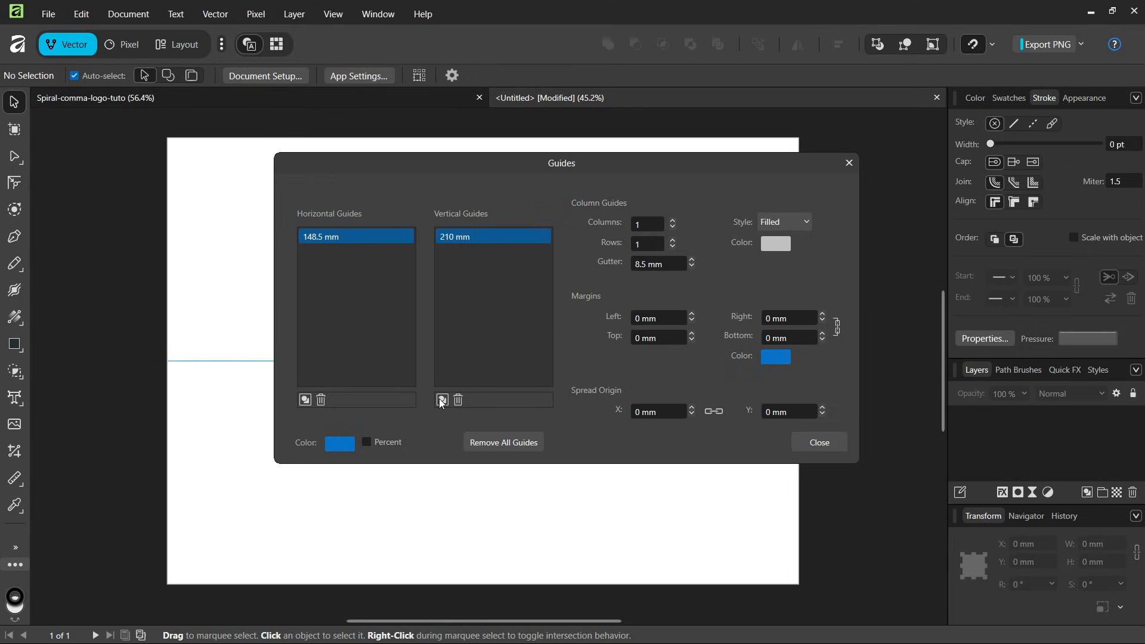
{"action": "left_click", "coordinate": [802, 441]}
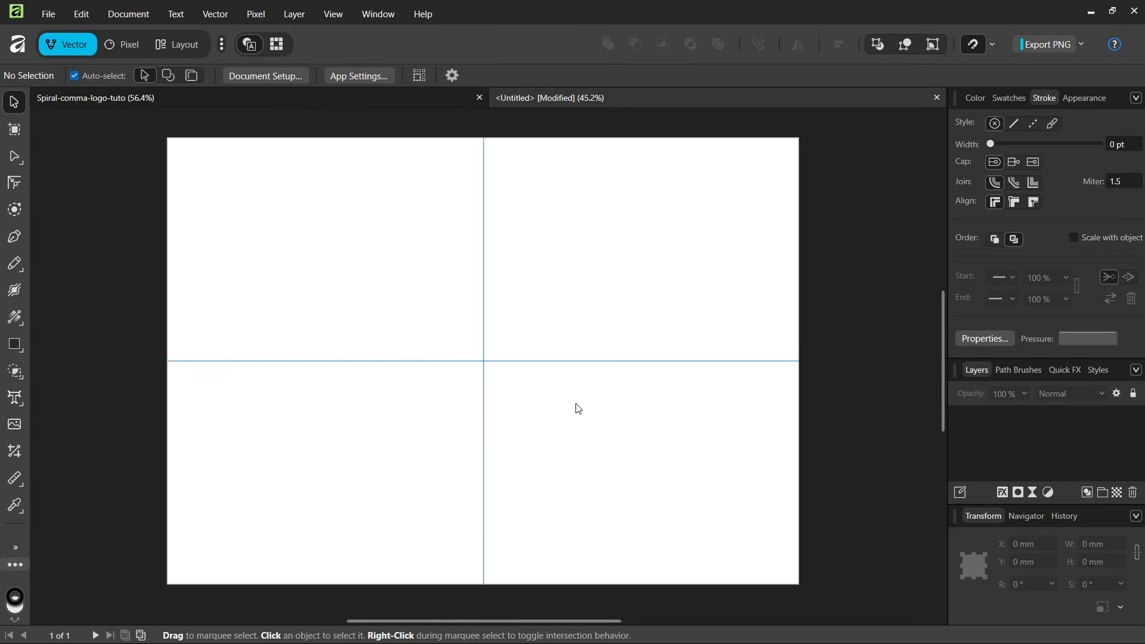
Step: Set up the Ellipse tool with no fill and a 10 pt black stroke
{"action": "left_click", "coordinate": [22, 351]}
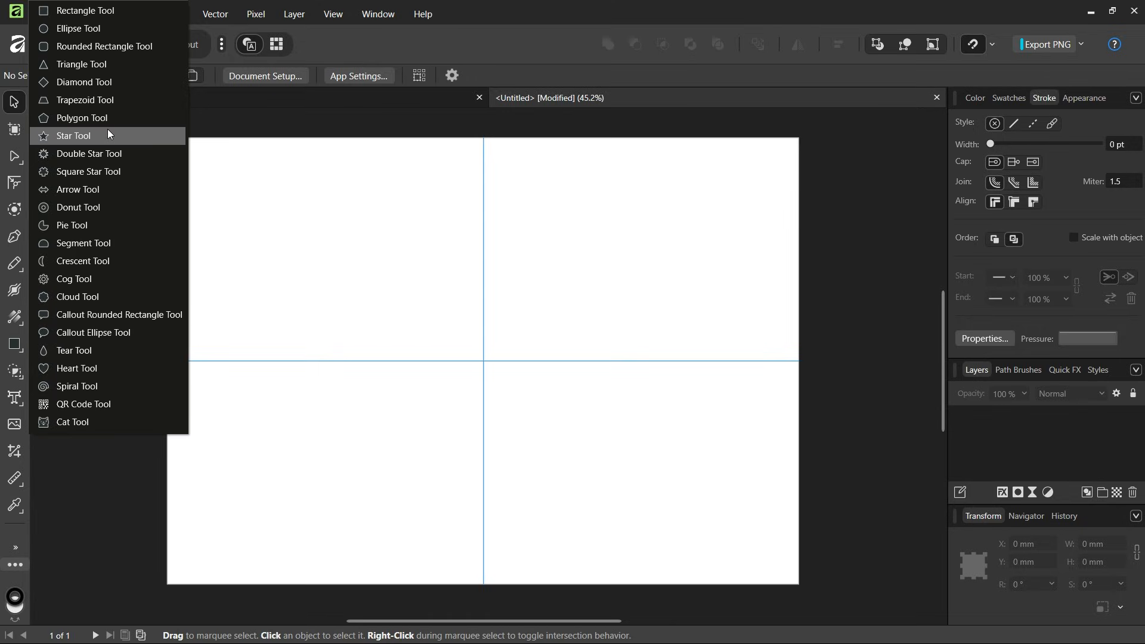
{"action": "left_click", "coordinate": [132, 30]}
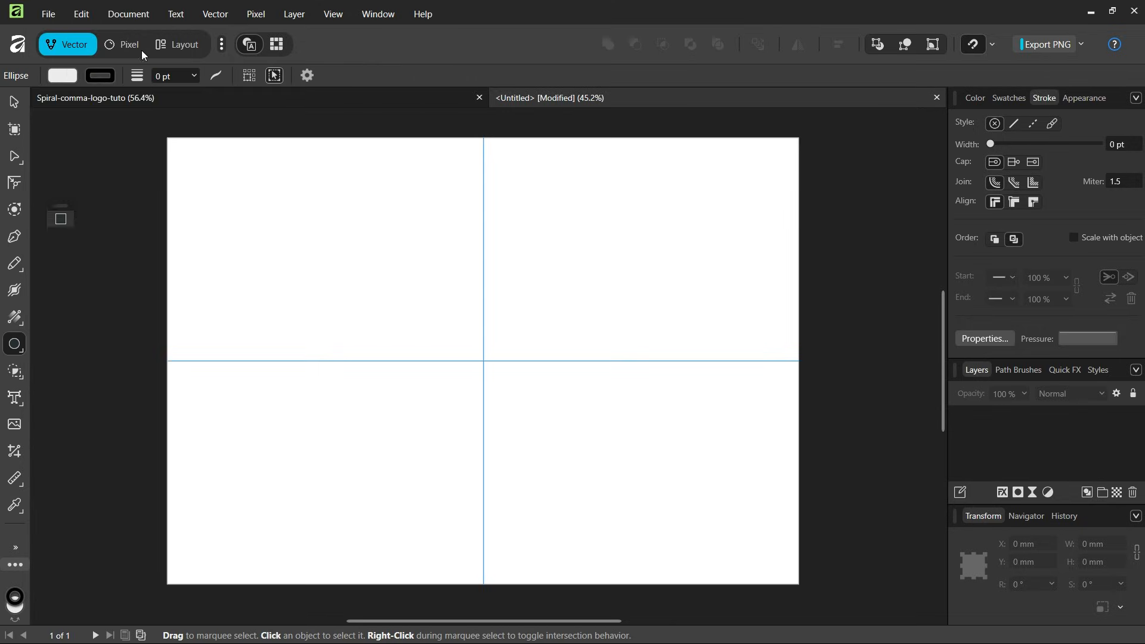
{"action": "left_click", "coordinate": [63, 76]}
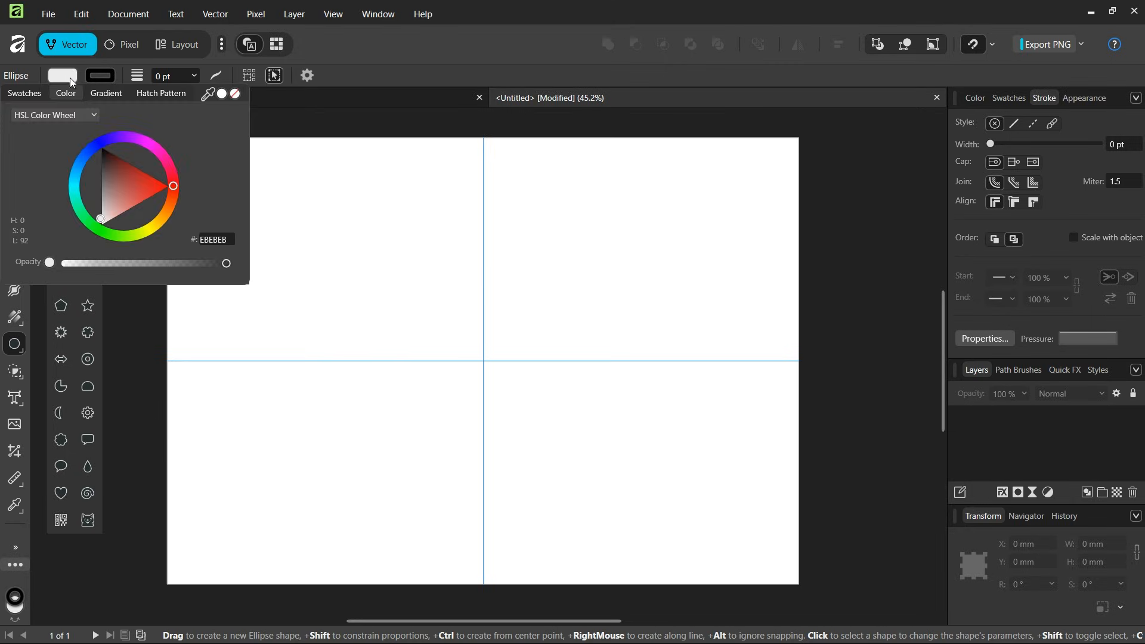
{"action": "left_click", "coordinate": [236, 95]}
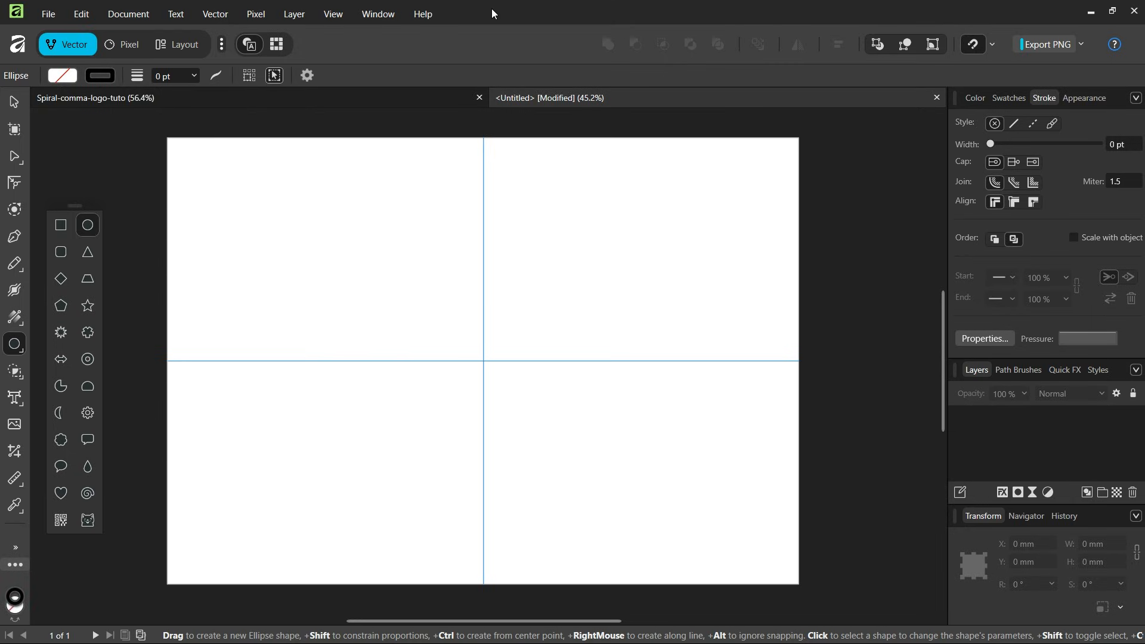
{"action": "type", "text": "10"}
{"action": "key", "text": "Return"}
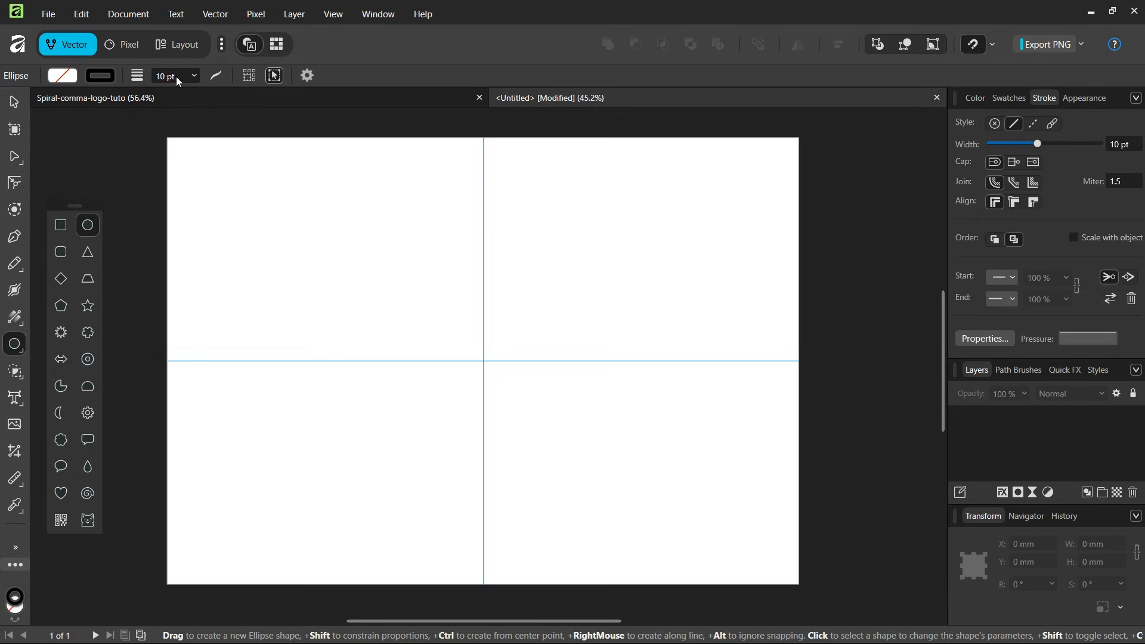
Step: Draw an ellipse on the upper left of the page and set its width and height to 120 mm
{"action": "scroll", "coordinate": [391, 260], "scroll_direction": "up", "scroll_amount": 1}
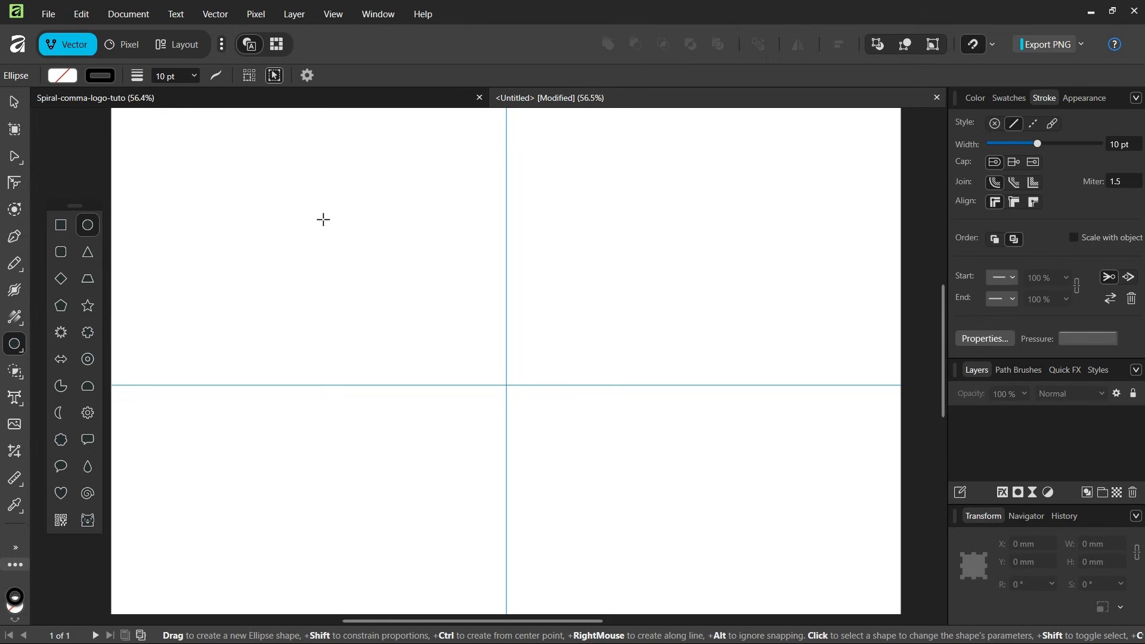
{"action": "left_click_drag", "start_coordinate": [311, 205], "coordinate": [419, 308]}
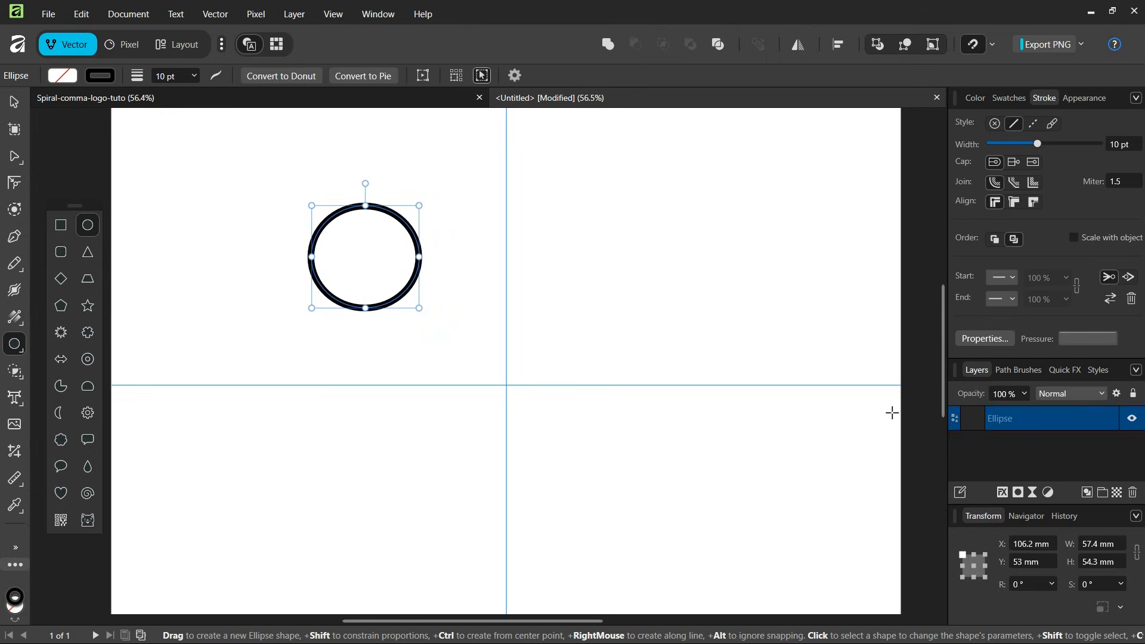
{"action": "left_click", "coordinate": [1091, 546]}
{"action": "type", "text": "120"}
{"action": "left_click", "coordinate": [1110, 564]}
{"action": "type", "text": "120"}
{"action": "key", "text": "Return"}
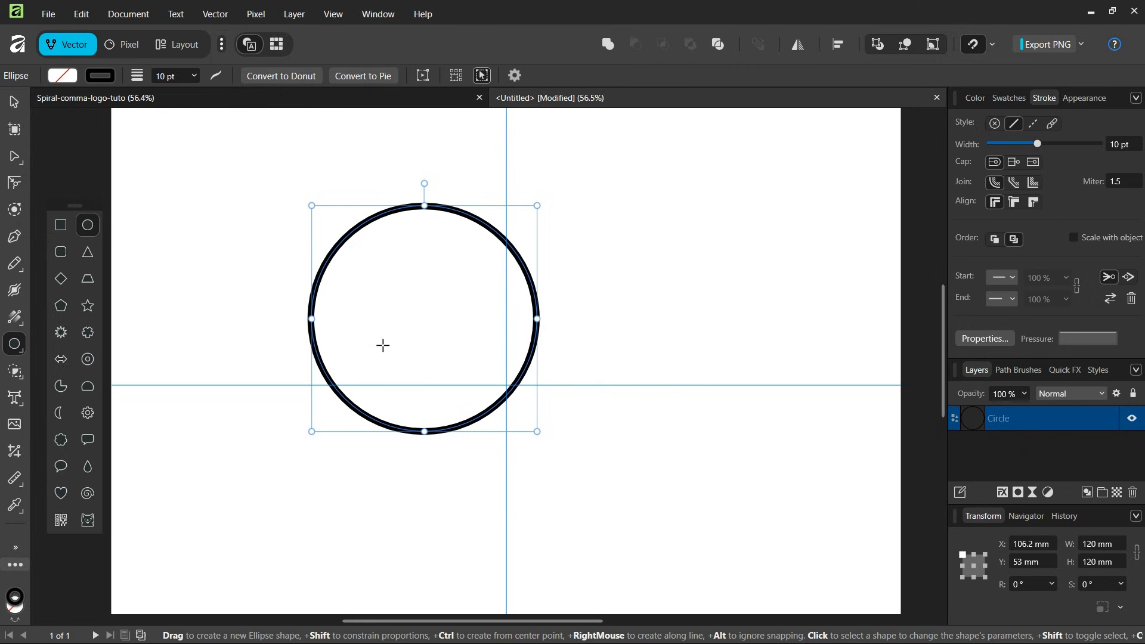
Step: Move the 120 mm circle so its centre snaps to the intersection of the two guides
{"action": "left_click", "coordinate": [15, 102]}
{"action": "scroll", "coordinate": [380, 327], "scroll_direction": "down", "scroll_amount": 2}
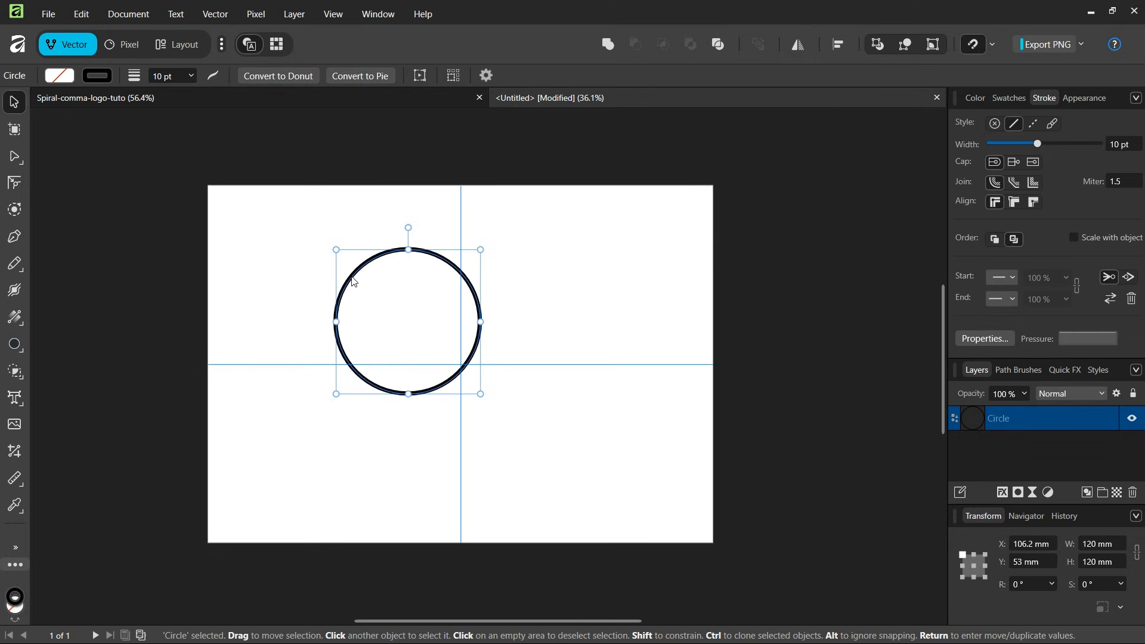
{"action": "left_click_drag", "start_coordinate": [361, 286], "coordinate": [445, 346]}
{"action": "scroll", "coordinate": [427, 439], "scroll_direction": "down", "scroll_amount": 1}
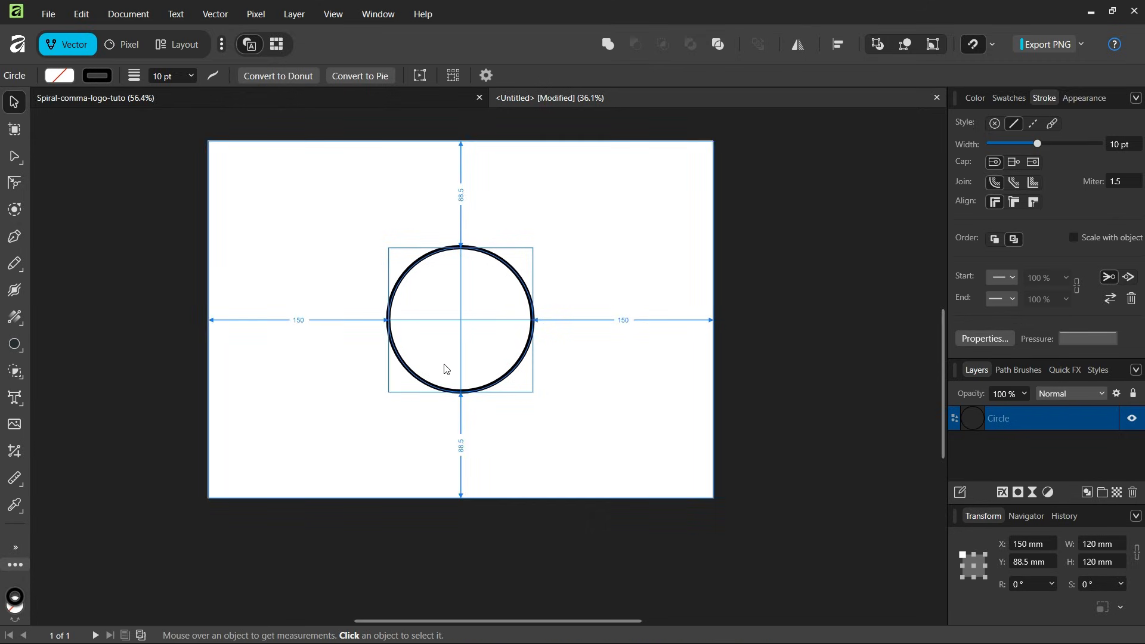
{"action": "scroll", "coordinate": [447, 346], "scroll_direction": "up", "scroll_amount": 1}
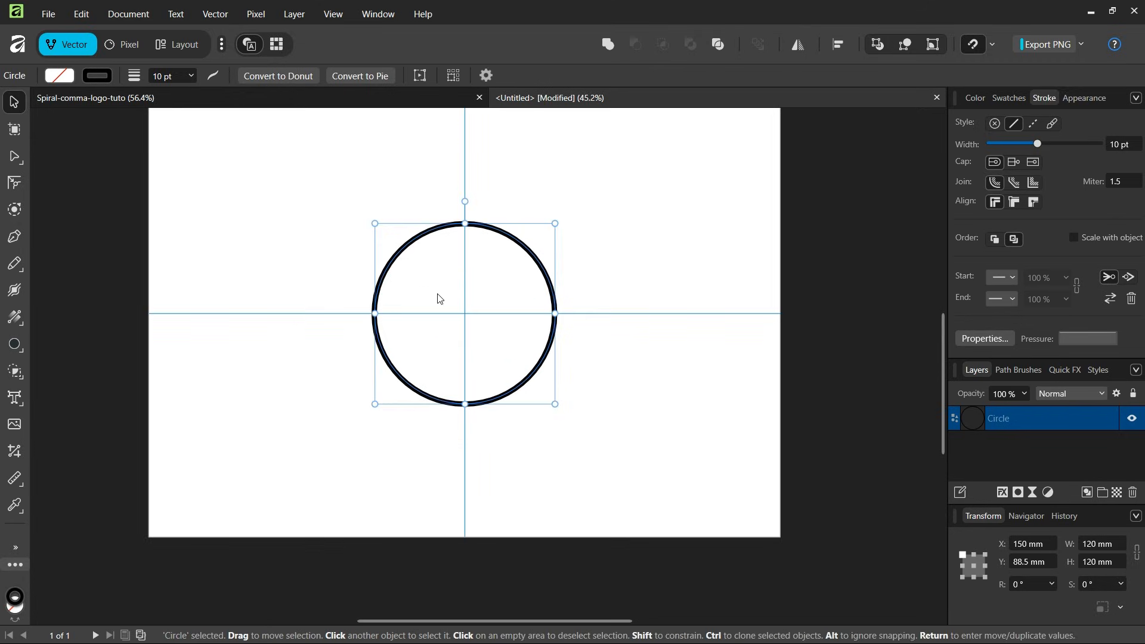
Step: Duplicate the circle and resize the copy to 60 × 60 mm from its top-centre anchor point
{"action": "left_click", "coordinate": [974, 556]}
{"action": "key", "text": "ctrl+j"}
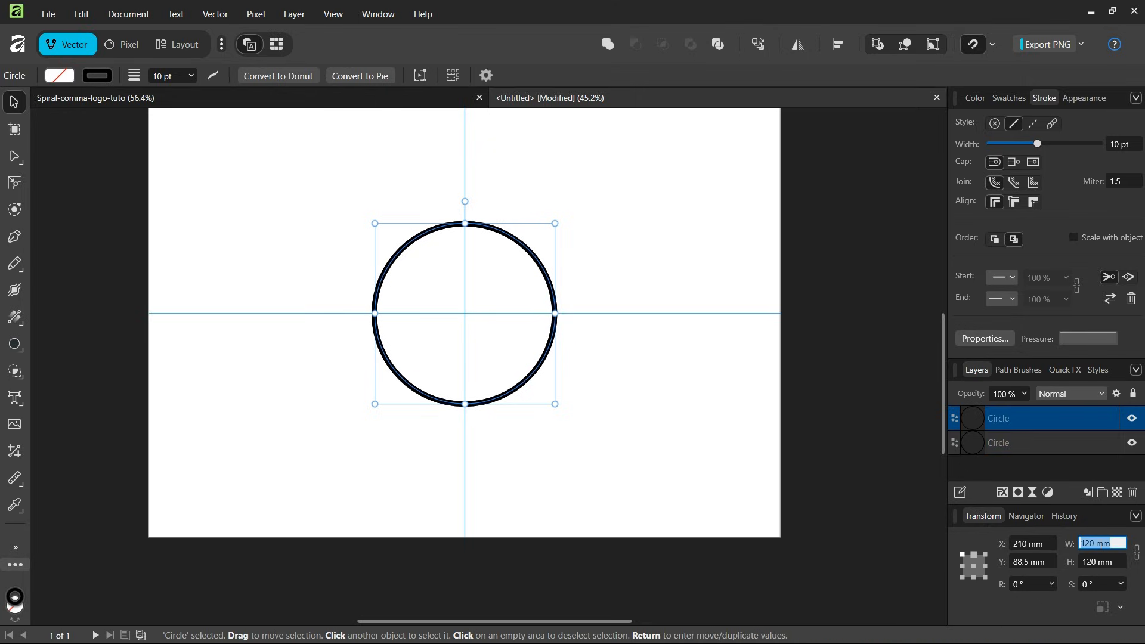
{"action": "type", "text": "60"}
{"action": "key", "text": "Return"}
{"action": "type", "text": "60"}
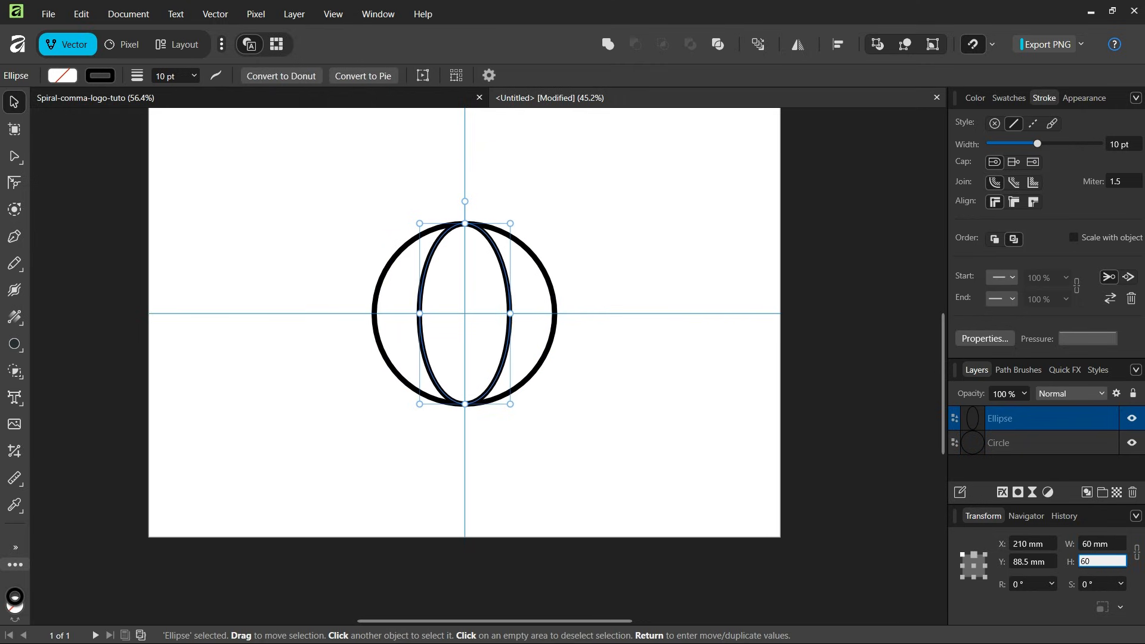
{"action": "key", "text": "Return"}
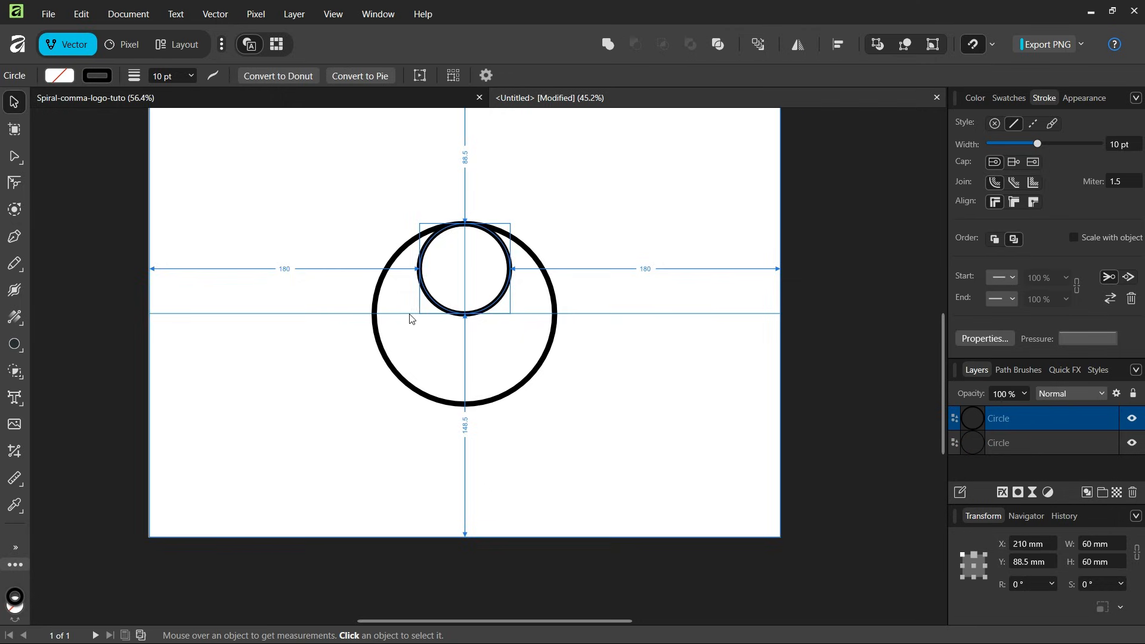
Step: Duplicate the 60 mm circle and resize the copy to 20 × 20 mm, keeping its top point fixed
{"action": "scroll", "coordinate": [411, 319], "scroll_direction": "up", "scroll_amount": 1}
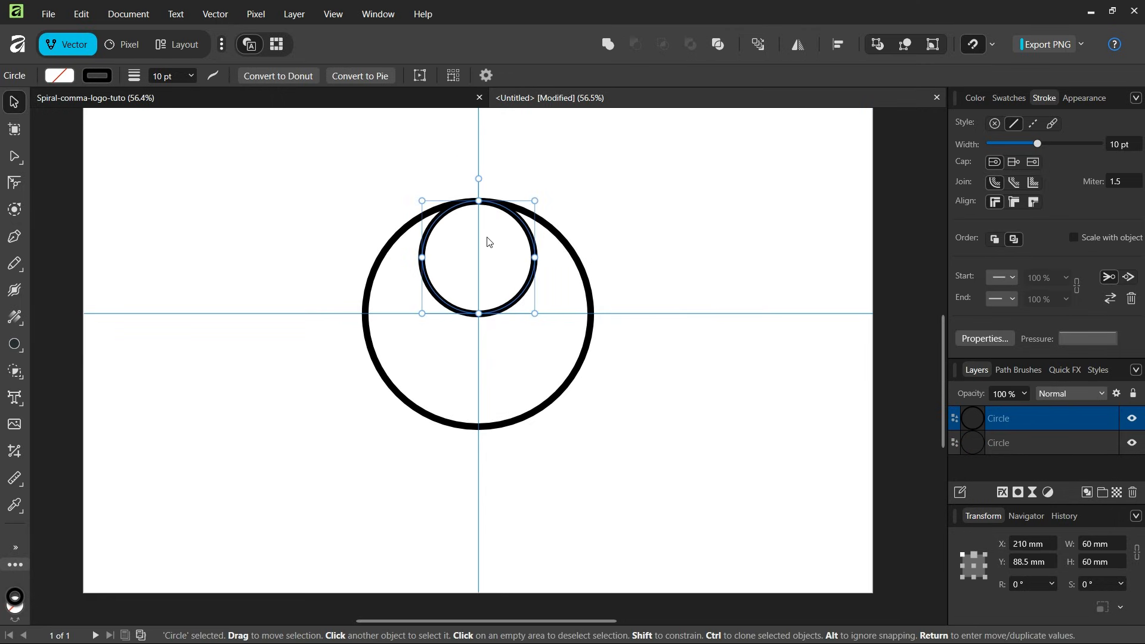
{"action": "key", "text": "ctrl+j"}
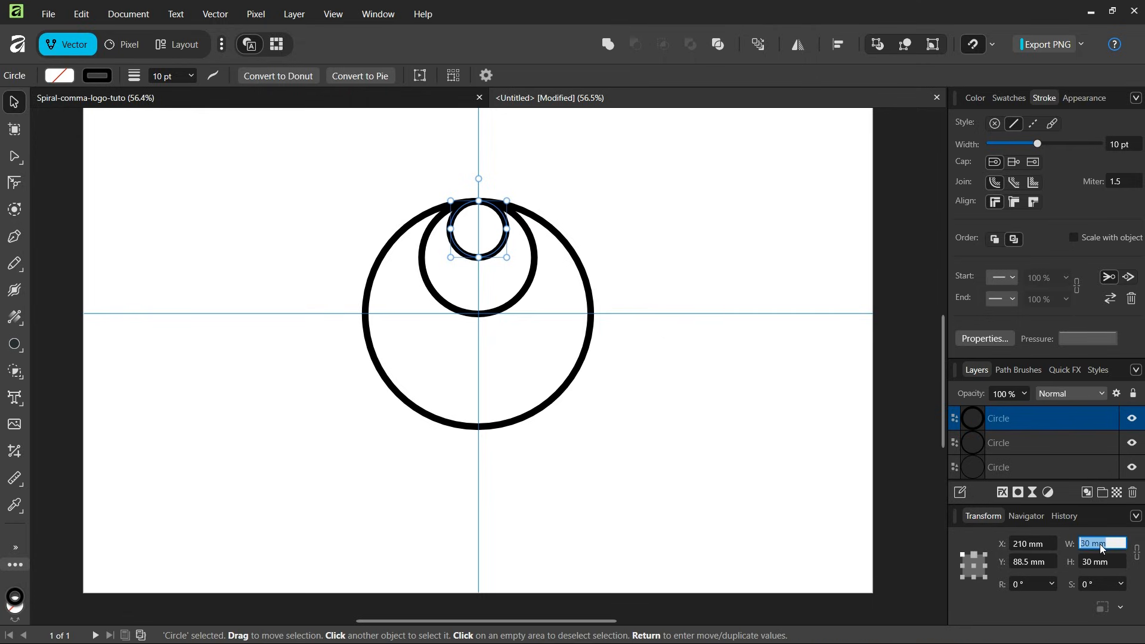
{"action": "left_click", "coordinate": [1094, 561]}
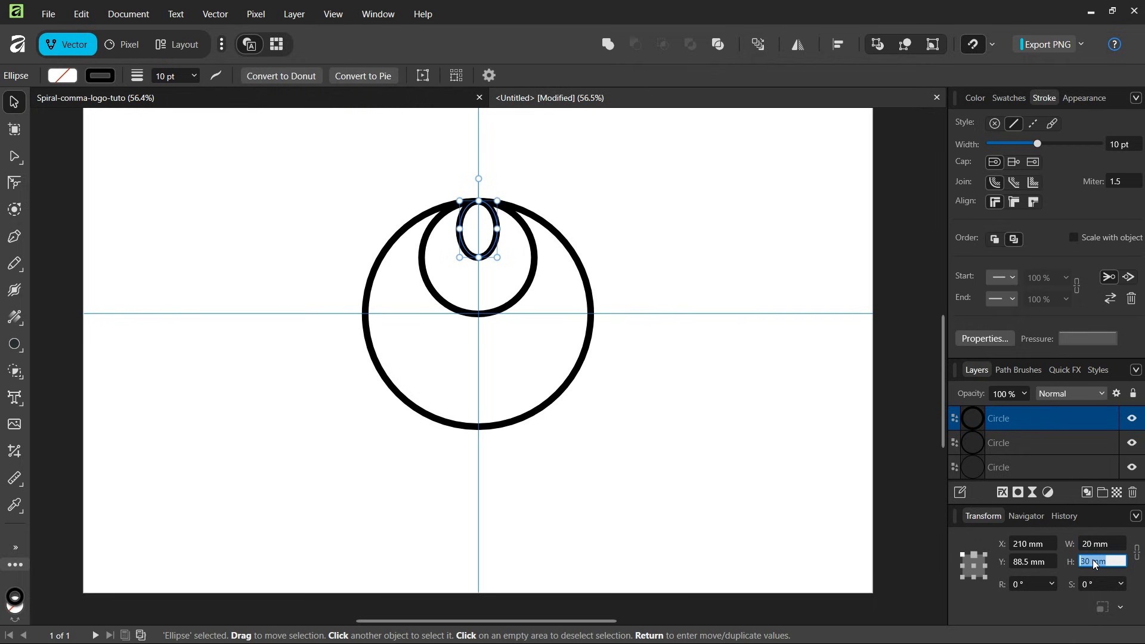
{"action": "type", "text": "20"}
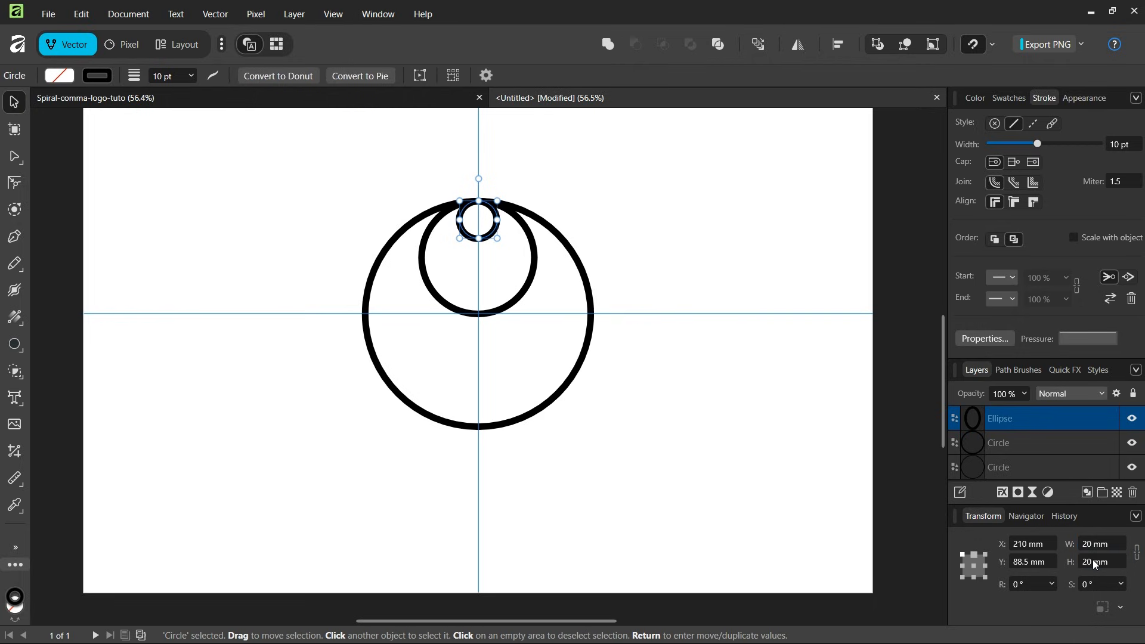
{"action": "key", "text": "Return"}
Step: Move the 20 mm circle straight down to the centre of the 60 mm circle and deselect it
{"action": "scroll", "coordinate": [468, 378], "scroll_direction": "up", "scroll_amount": 2}
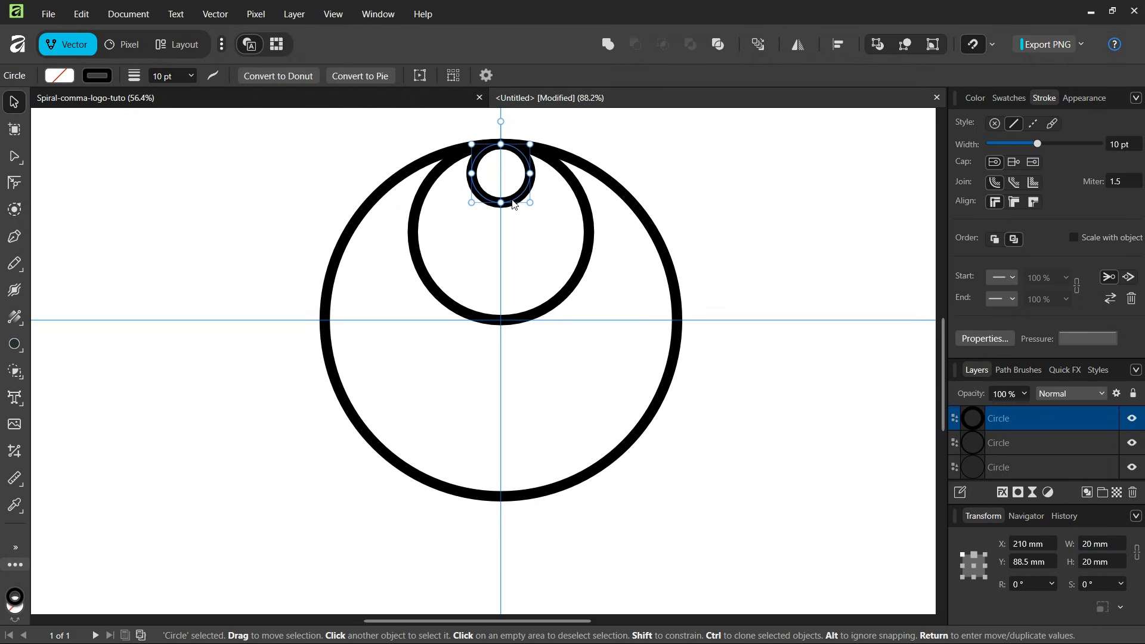
{"action": "left_click_drag", "start_coordinate": [515, 204], "coordinate": [513, 264]}
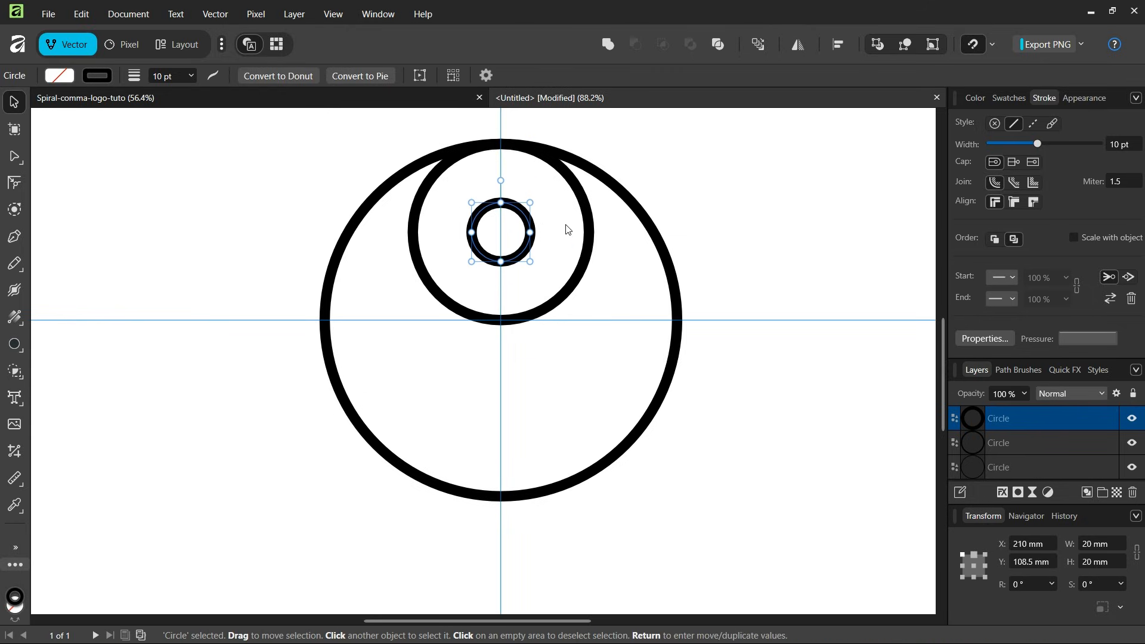
{"action": "key", "text": "alt"}
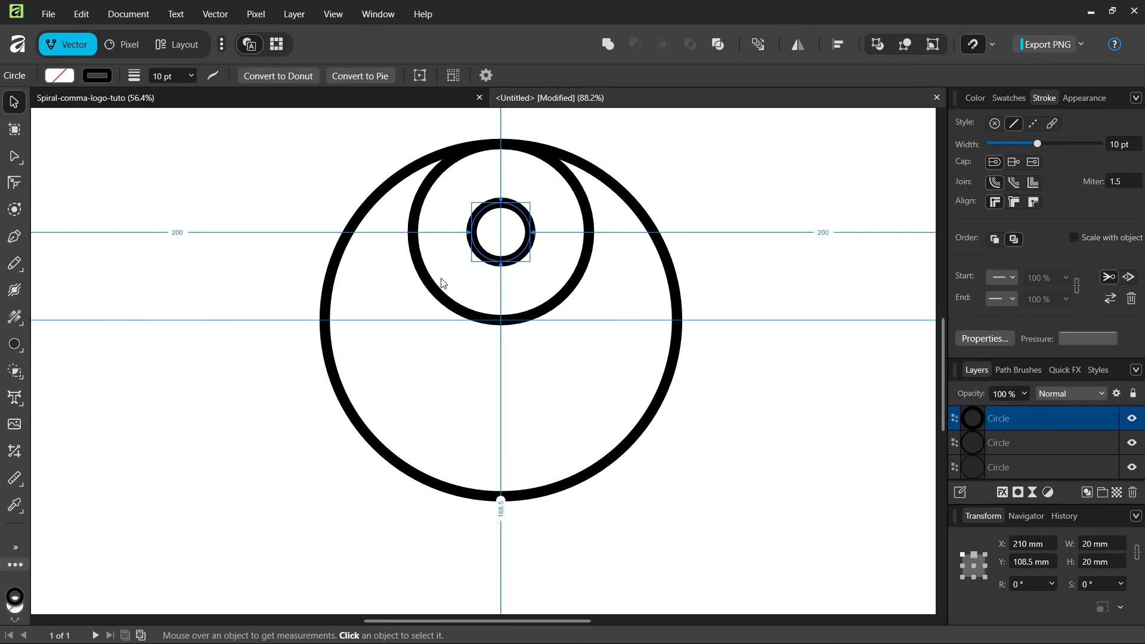
{"action": "scroll", "coordinate": [442, 283], "scroll_direction": "down", "scroll_amount": 2}
{"action": "left_click", "coordinate": [648, 235]}
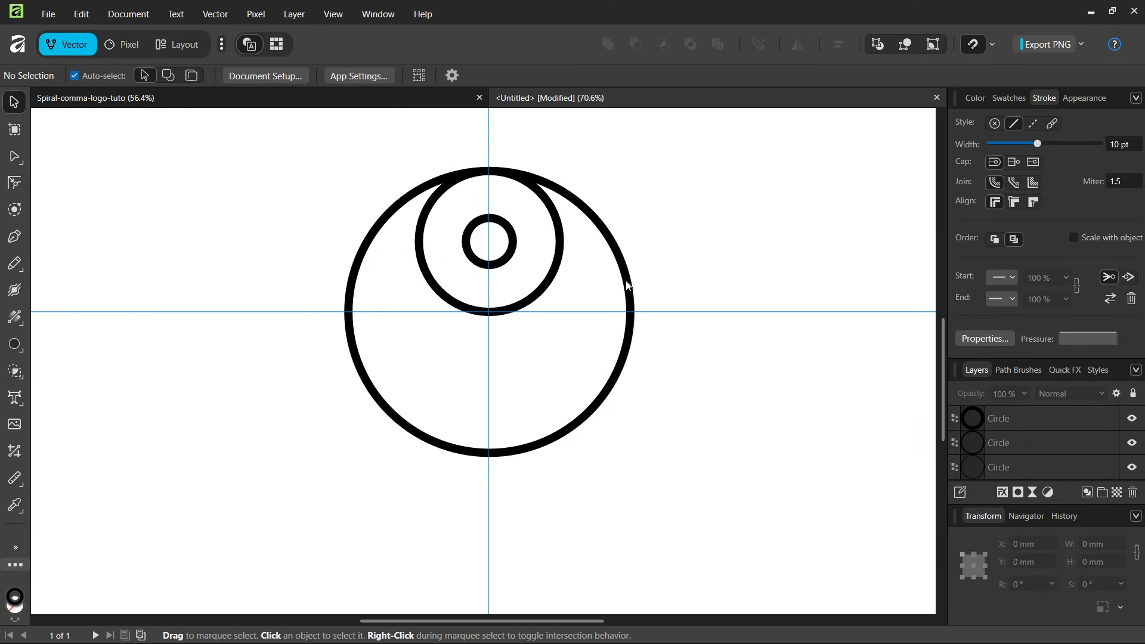
Step: Duplicate the outer circle and scale the copy to 100 × 100 mm, snapping its top to the smallest circle's top and keeping its bottom fixed
{"action": "left_click_drag", "start_coordinate": [420, 623], "coordinate": [406, 622]}
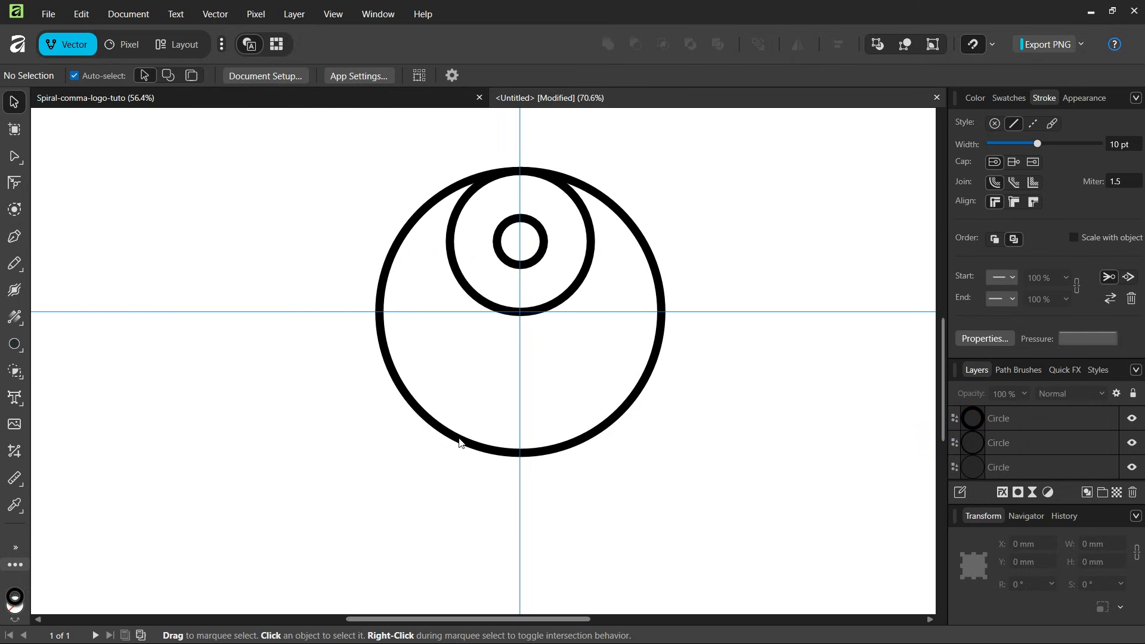
{"action": "left_click", "coordinate": [646, 254]}
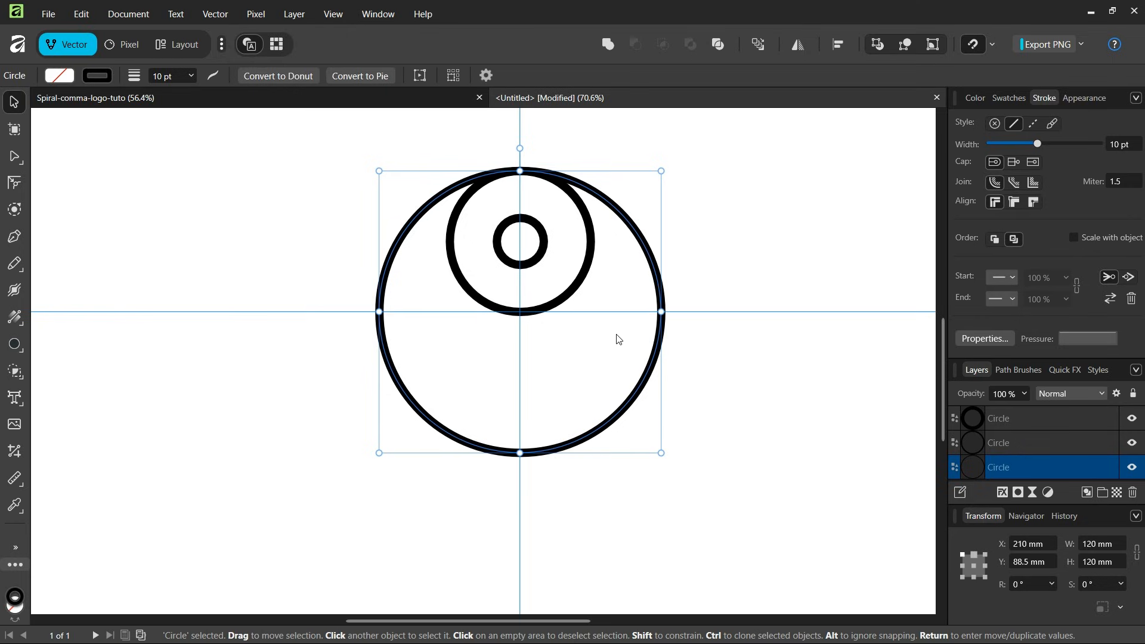
{"action": "key", "text": "ctrl+j"}
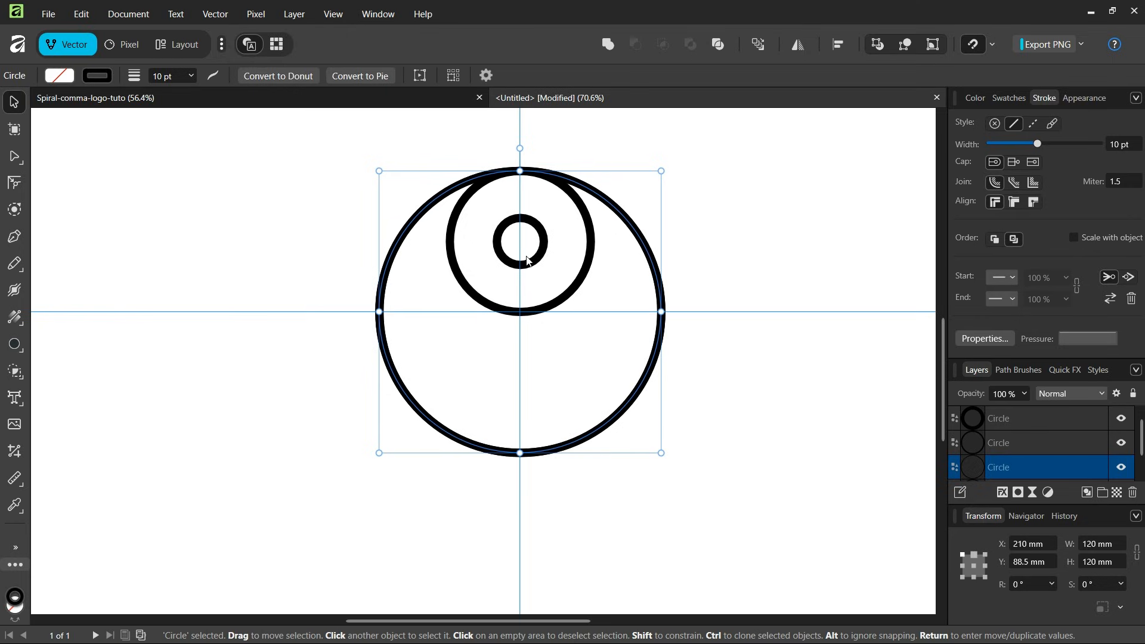
{"action": "scroll", "coordinate": [529, 164], "scroll_direction": "up", "scroll_amount": 1}
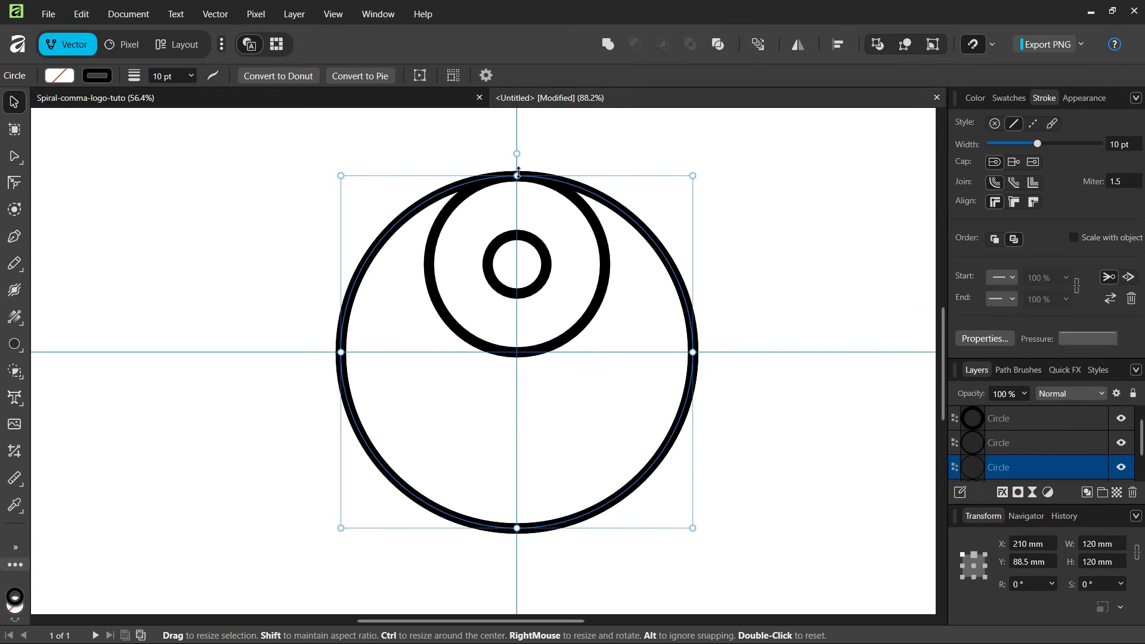
{"action": "left_click_drag", "start_coordinate": [518, 177], "coordinate": [518, 234]}
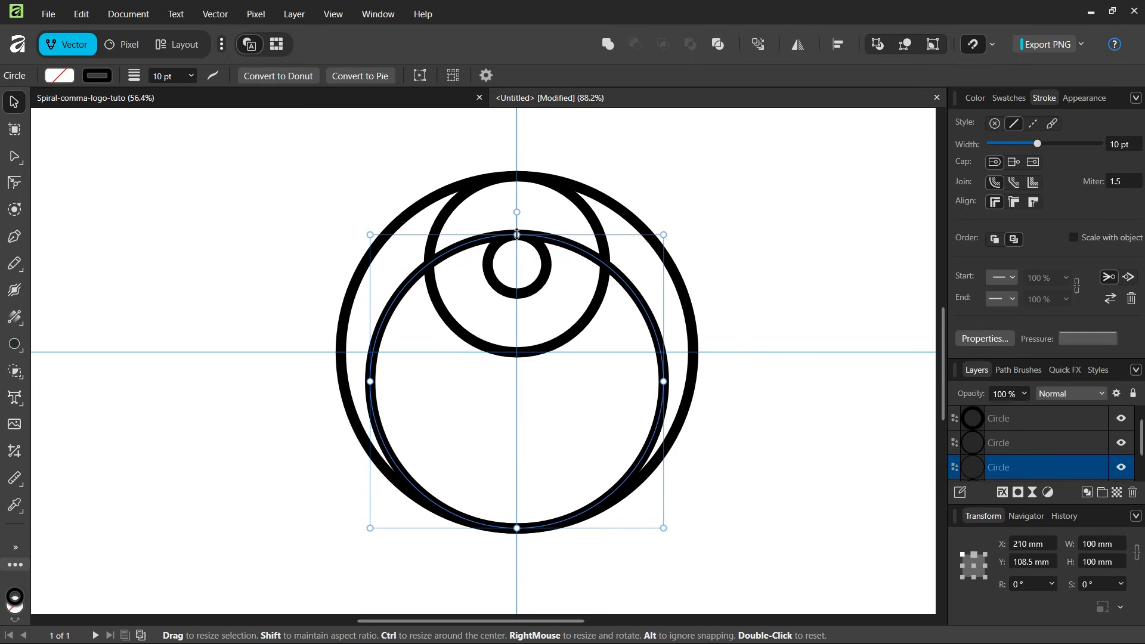
Step: Duplicate the 100 mm circle and scale the copy to 80 × 80 mm, snapping its top to the smallest circle's bottom and keeping its bottom fixed
{"action": "scroll", "coordinate": [518, 234], "scroll_direction": "up", "scroll_amount": 2}
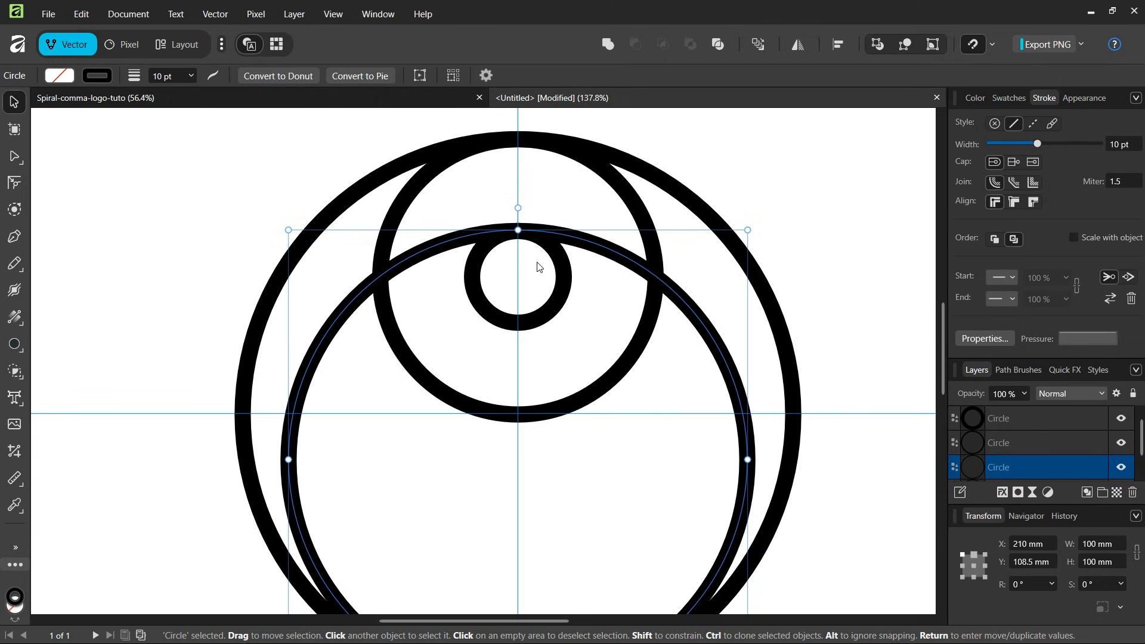
{"action": "key", "text": "ctrl+j"}
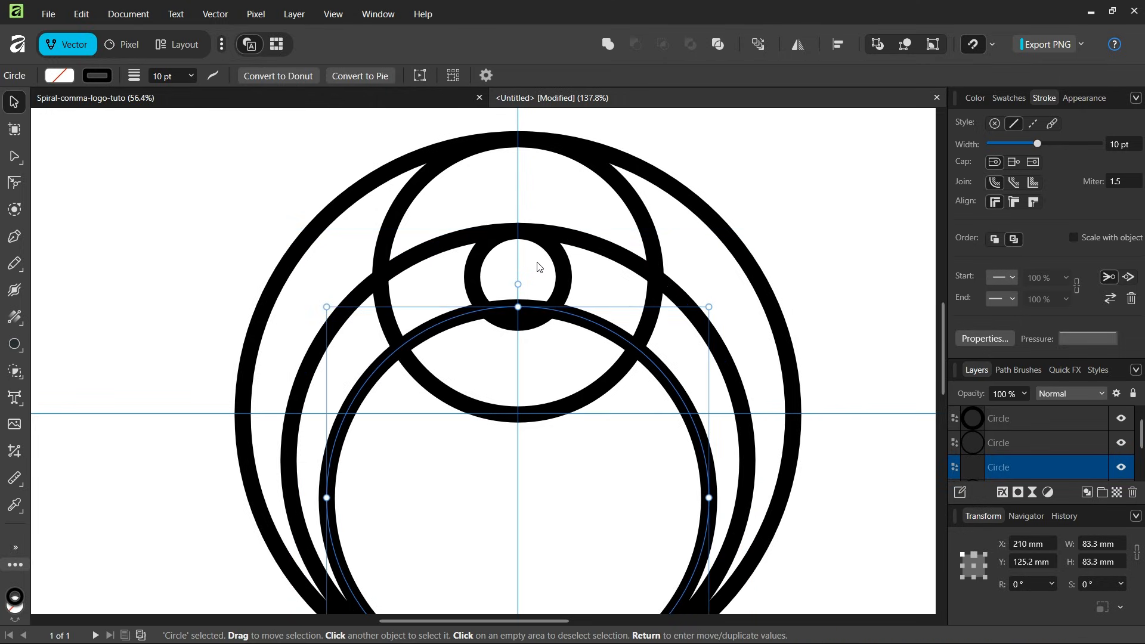
{"action": "scroll", "coordinate": [538, 267], "scroll_direction": "down", "scroll_amount": 2}
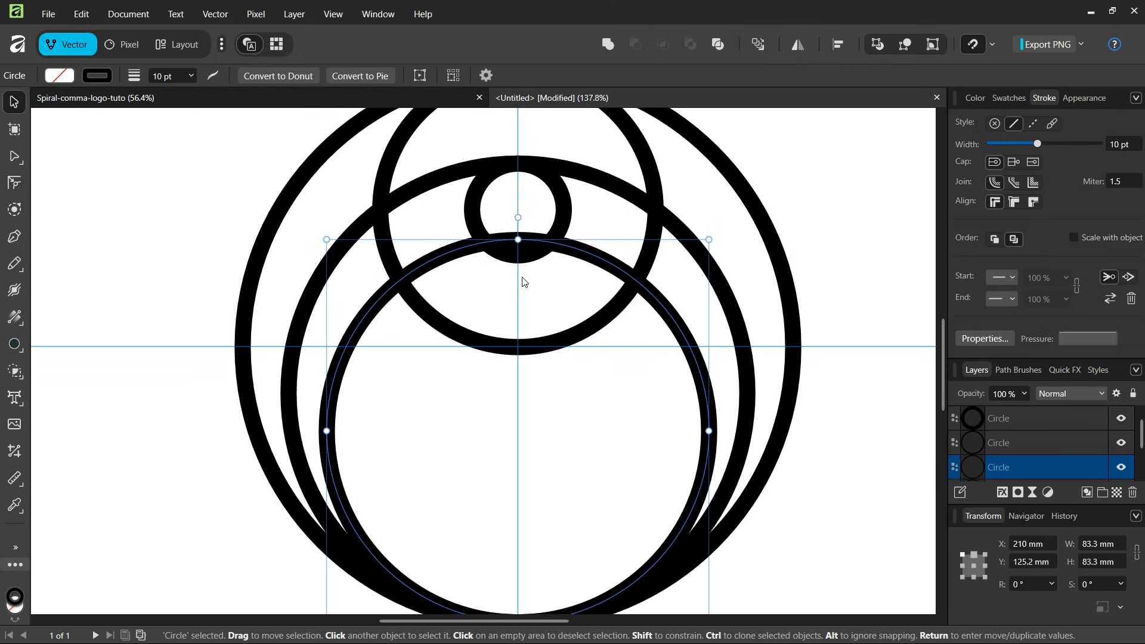
{"action": "scroll", "coordinate": [521, 283], "scroll_direction": "up", "scroll_amount": 2}
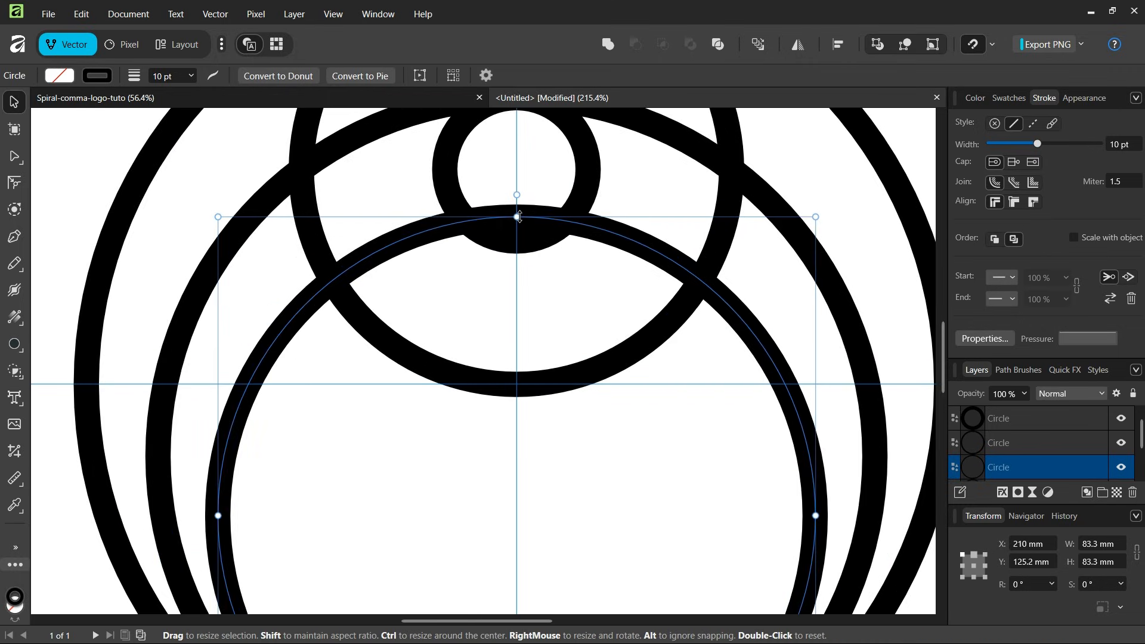
{"action": "left_click_drag", "start_coordinate": [517, 218], "coordinate": [517, 241]}
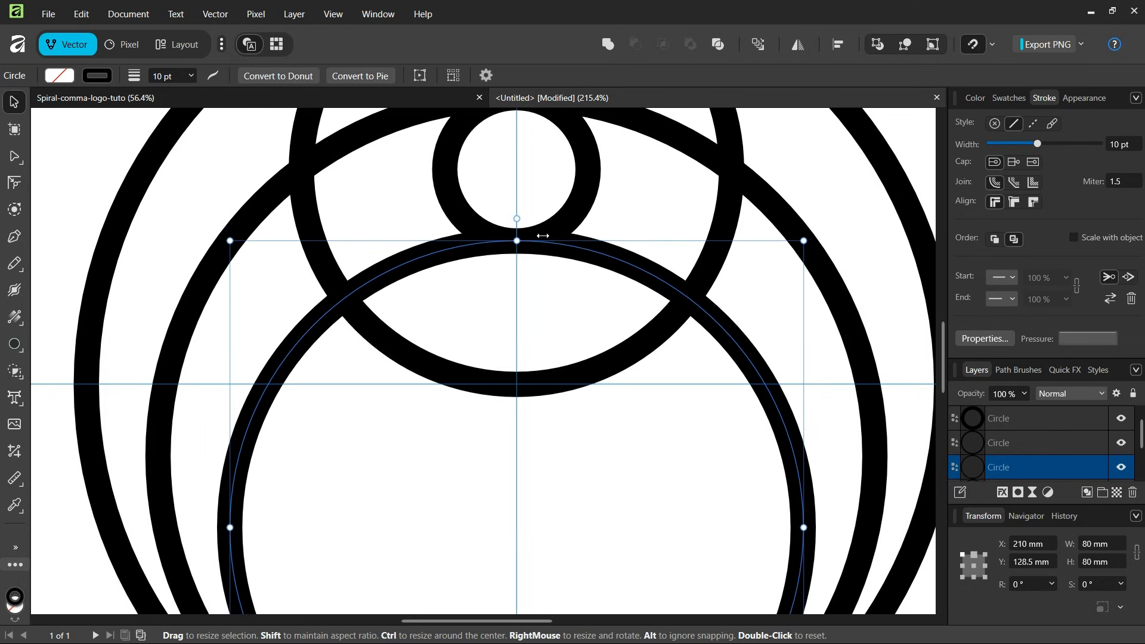
{"action": "scroll", "coordinate": [544, 238], "scroll_direction": "up", "scroll_amount": 2}
{"action": "scroll", "coordinate": [571, 205], "scroll_direction": "down", "scroll_amount": 2}
{"action": "scroll", "coordinate": [574, 202], "scroll_direction": "down", "scroll_amount": 2}
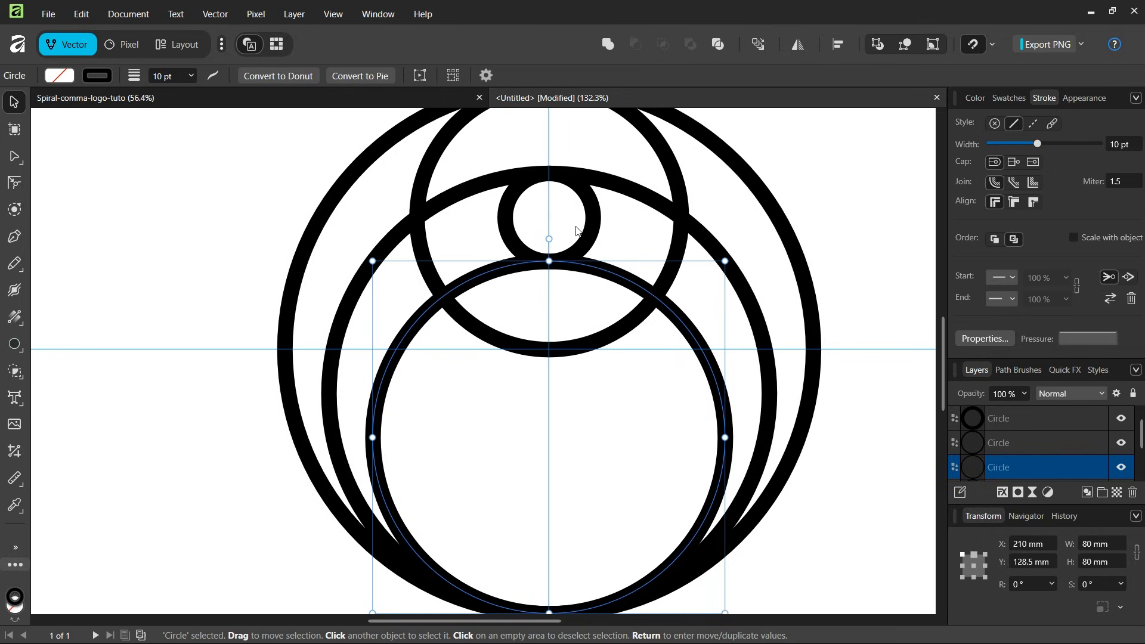
Step: Duplicate the 80 mm circle and scale the copy to 60 × 60 mm, snapping its top to the guide intersection, and deselect it
{"action": "key", "text": "ctrl+z"}
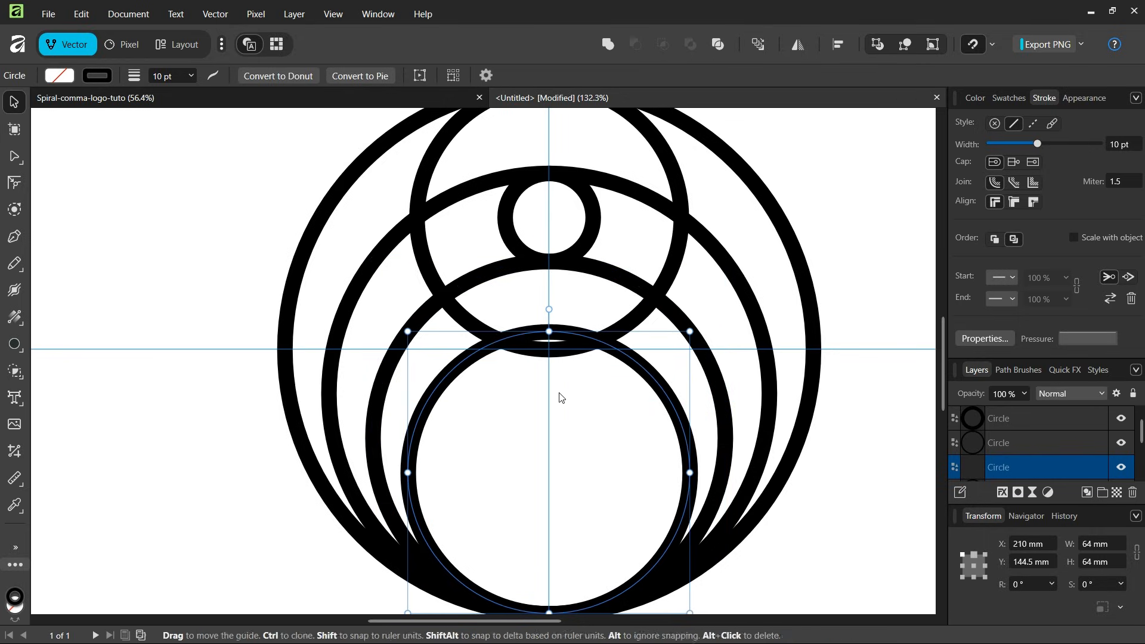
{"action": "scroll", "coordinate": [557, 402], "scroll_direction": "up", "scroll_amount": 1}
{"action": "scroll", "coordinate": [557, 403], "scroll_direction": "down", "scroll_amount": 3}
{"action": "scroll", "coordinate": [552, 392], "scroll_direction": "up", "scroll_amount": 3}
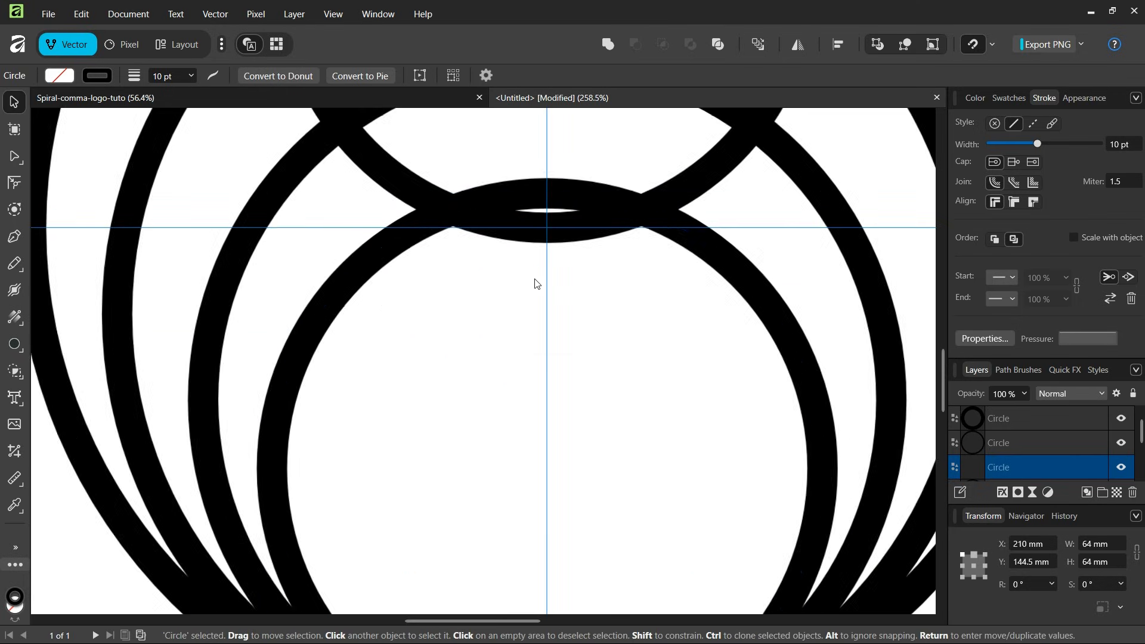
{"action": "left_click_drag", "start_coordinate": [546, 194], "coordinate": [546, 218]}
{"action": "scroll", "coordinate": [546, 217], "scroll_direction": "down", "scroll_amount": 5}
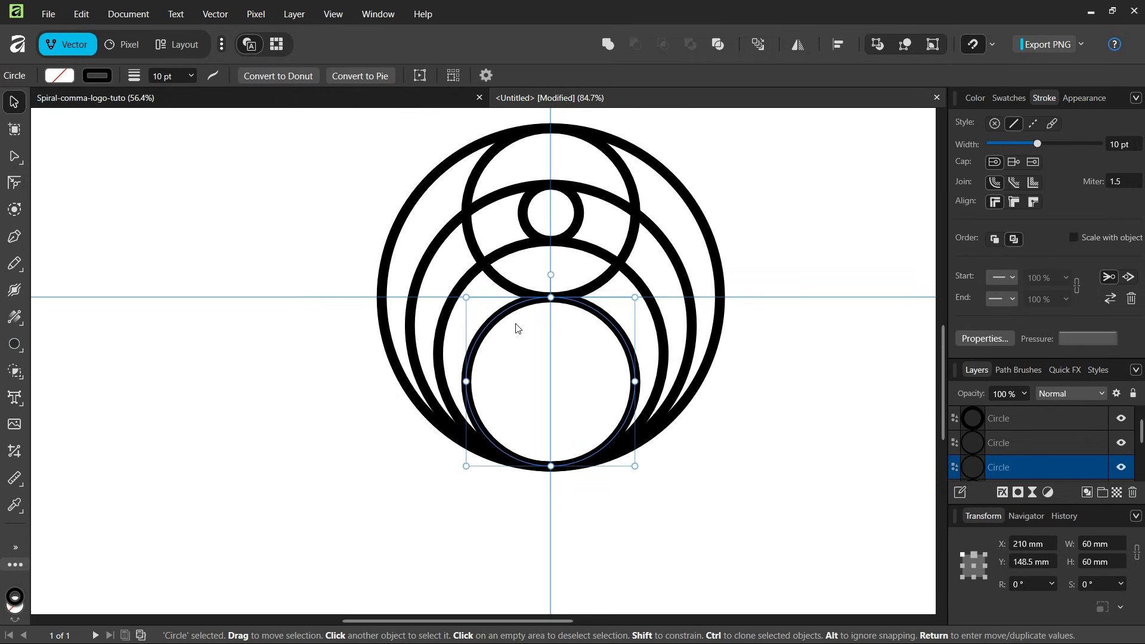
{"action": "left_click", "coordinate": [773, 422]}
Step: Select all six circles and use Shape Builder to merge the smallest circle with the crescent regions left of it into an inner comma
{"action": "scroll", "coordinate": [773, 423], "scroll_direction": "up", "scroll_amount": 1}
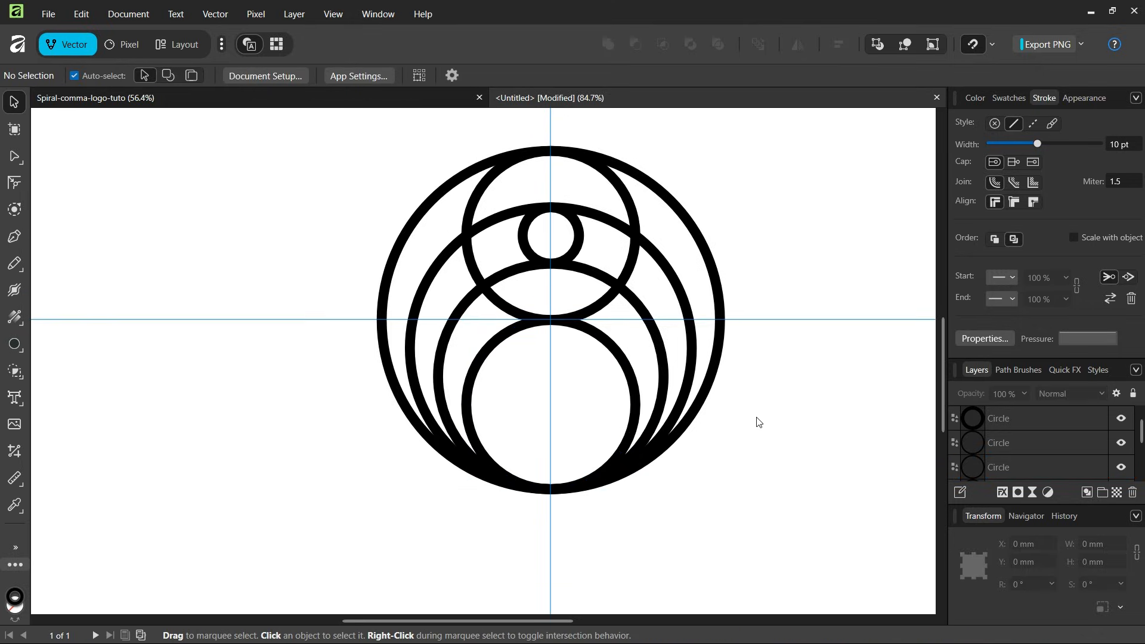
{"action": "scroll", "coordinate": [744, 407], "scroll_direction": "down", "scroll_amount": 1}
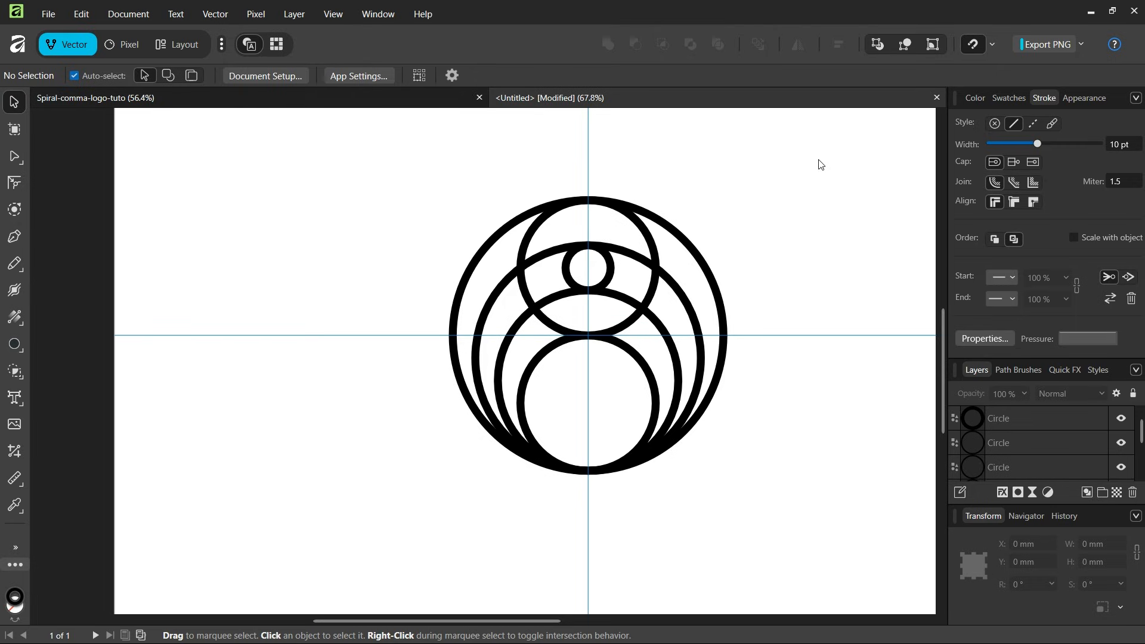
{"action": "left_click_drag", "start_coordinate": [839, 136], "coordinate": [481, 536]}
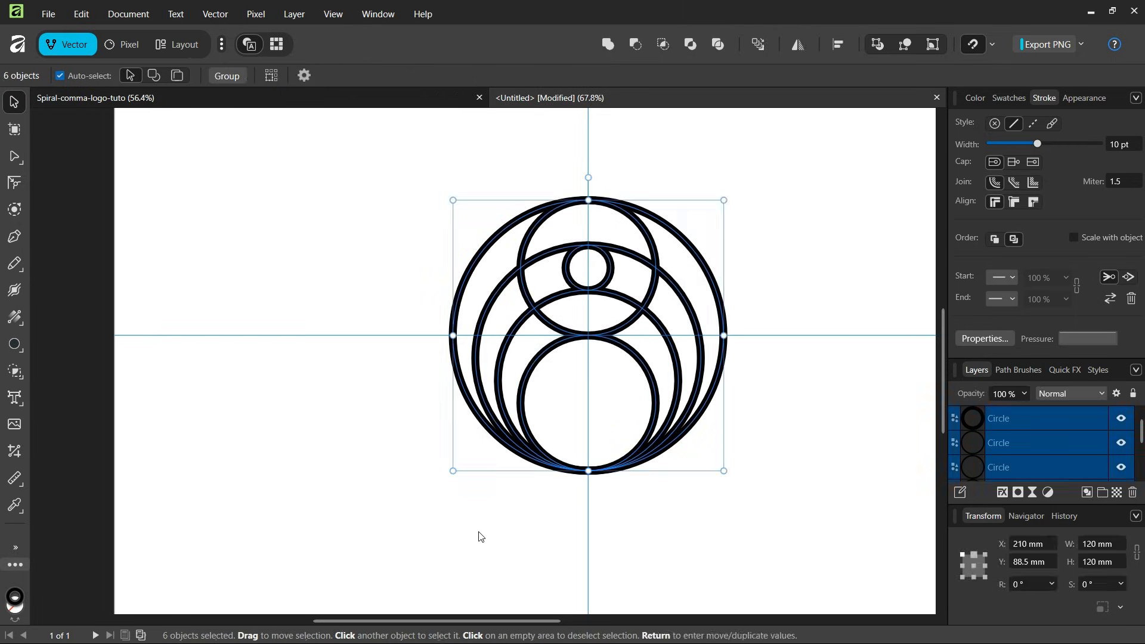
{"action": "left_click", "coordinate": [14, 373]}
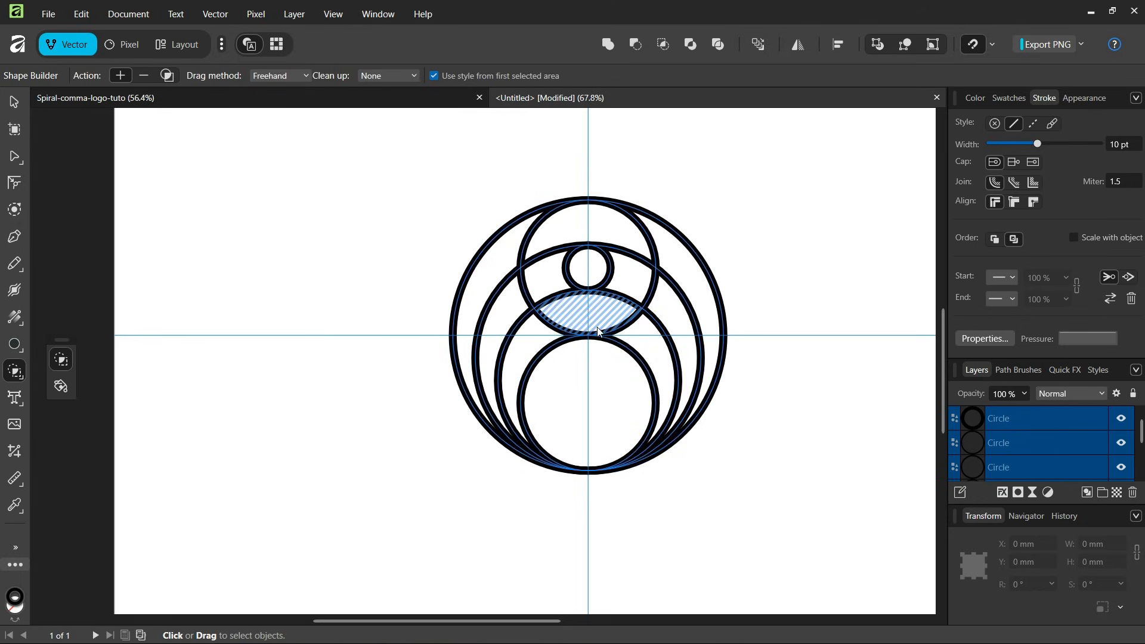
{"action": "scroll", "coordinate": [588, 331], "scroll_direction": "up", "scroll_amount": 1}
{"action": "scroll", "coordinate": [584, 321], "scroll_direction": "up", "scroll_amount": 1}
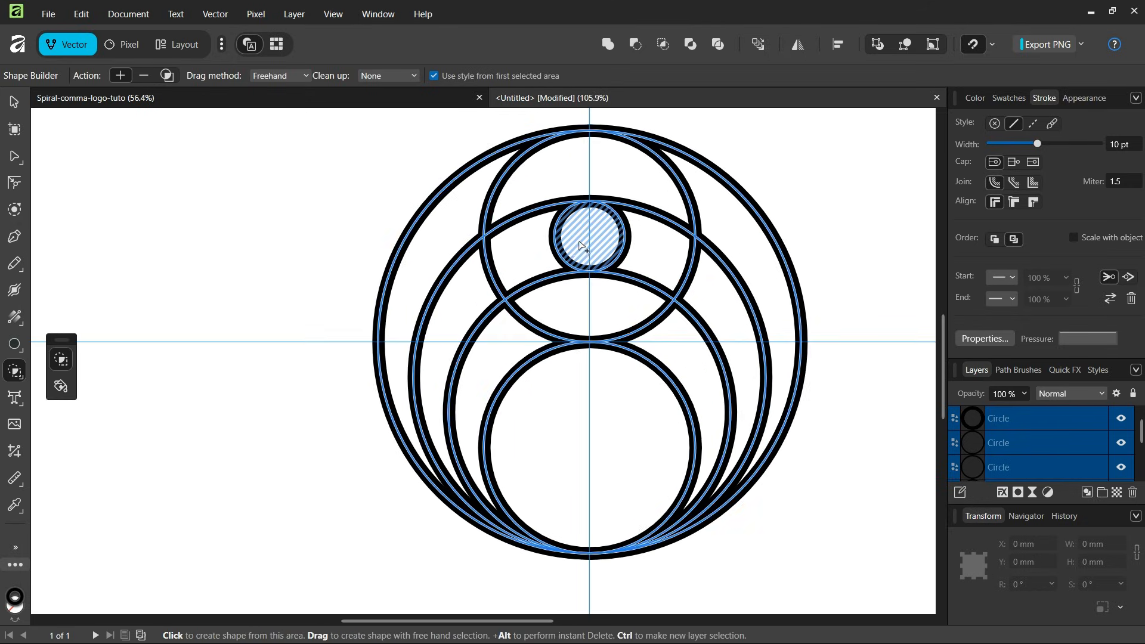
{"action": "left_click_drag", "start_coordinate": [576, 237], "coordinate": [474, 284]}
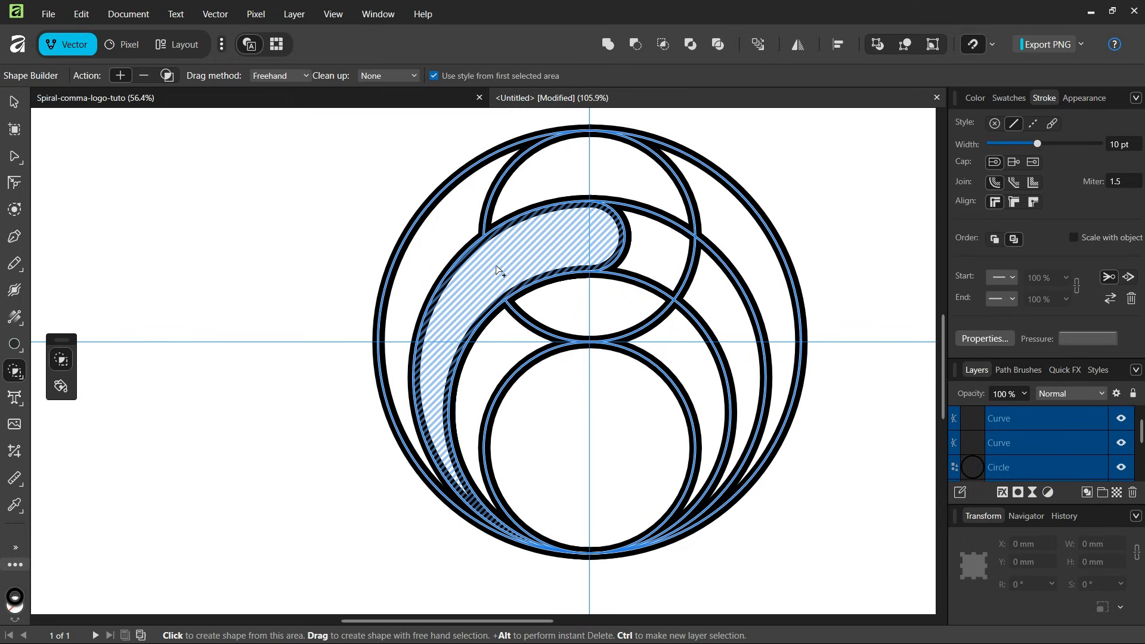
Step: Merge the regions surrounding the inner comma, from the outer left crescent through the upper 60 mm circle, into one larger comma
{"action": "mouse_move", "coordinate": [440, 247]}
{"action": "left_mouse_down"}
{"action": "mouse_move", "coordinate": [499, 192]}
{"action": "mouse_move", "coordinate": [570, 176]}
{"action": "mouse_move", "coordinate": [639, 185]}
{"action": "mouse_move", "coordinate": [660, 235]}
{"action": "mouse_move", "coordinate": [642, 289]}
{"action": "left_mouse_up"}
{"action": "left_click_drag", "start_coordinate": [520, 339], "coordinate": [512, 336]}
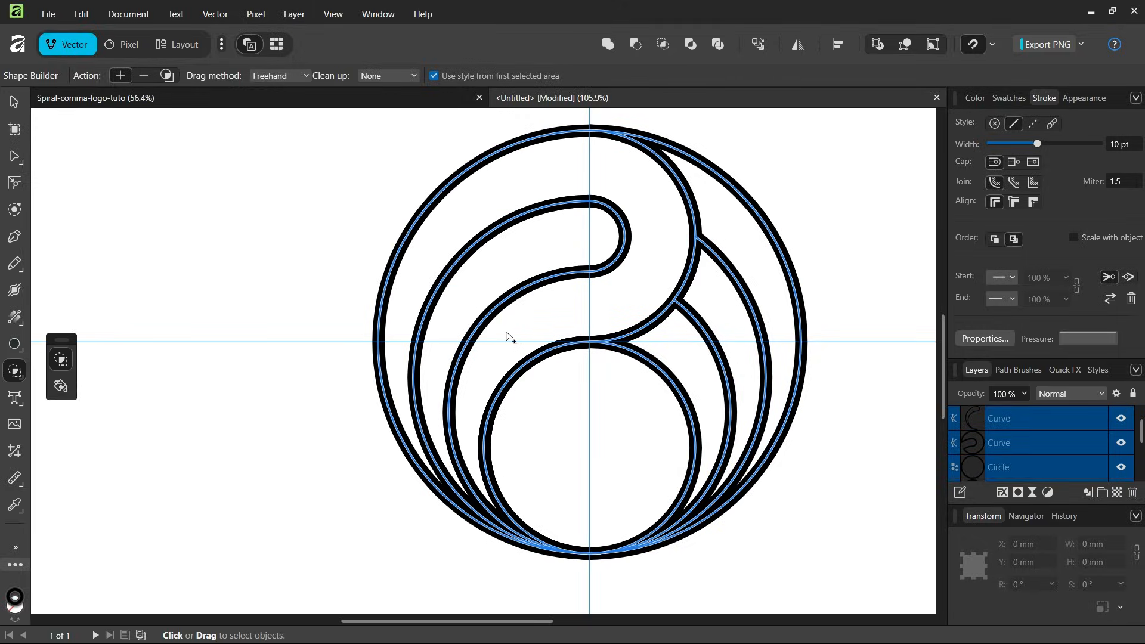
{"action": "scroll", "coordinate": [513, 336], "scroll_direction": "down", "scroll_amount": 3}
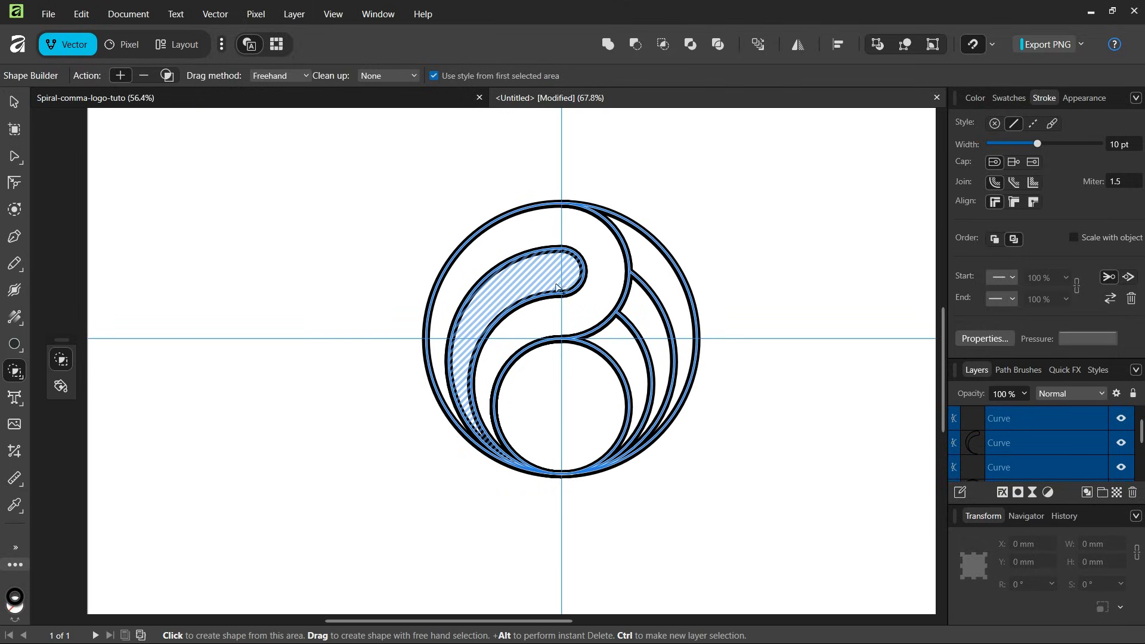
Step: Set Shape Builder to subtract and delete the leftover regions outside the large comma, including the lower circle, and leave the tool
{"action": "left_click", "coordinate": [145, 77]}
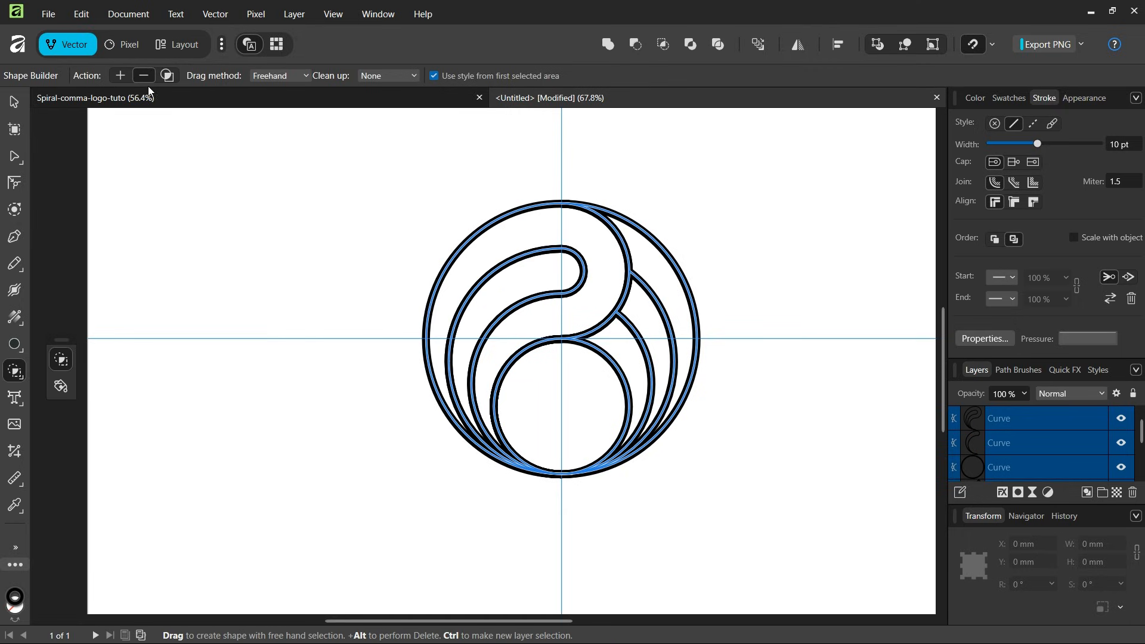
{"action": "mouse_move", "coordinate": [721, 204]}
{"action": "left_mouse_down"}
{"action": "mouse_move", "coordinate": [600, 375]}
{"action": "mouse_move", "coordinate": [643, 337]}
{"action": "left_mouse_up"}
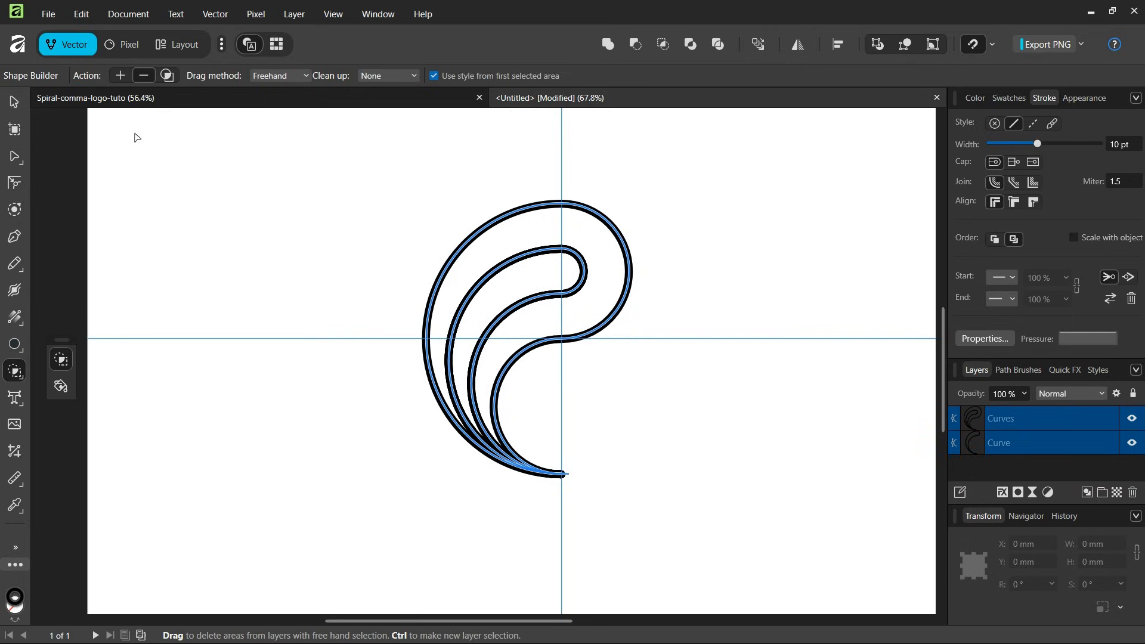
{"action": "left_click", "coordinate": [14, 104]}
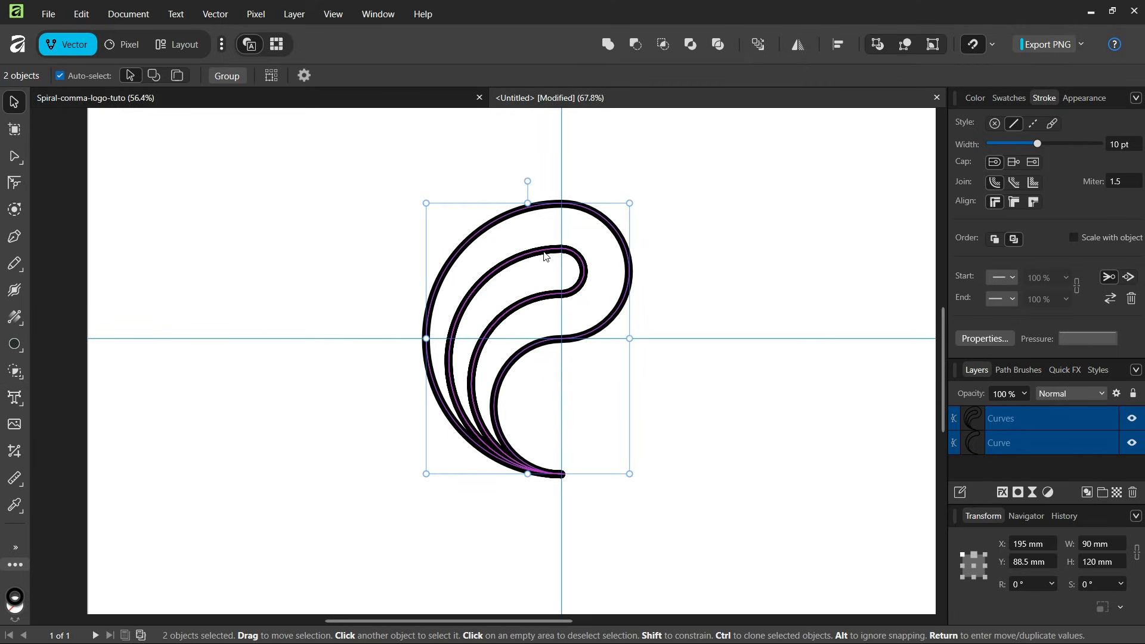
Step: Group the comma curves, enable the transform origin and move it to the intersection of the centre guides
{"action": "key", "text": "ctrl+g"}
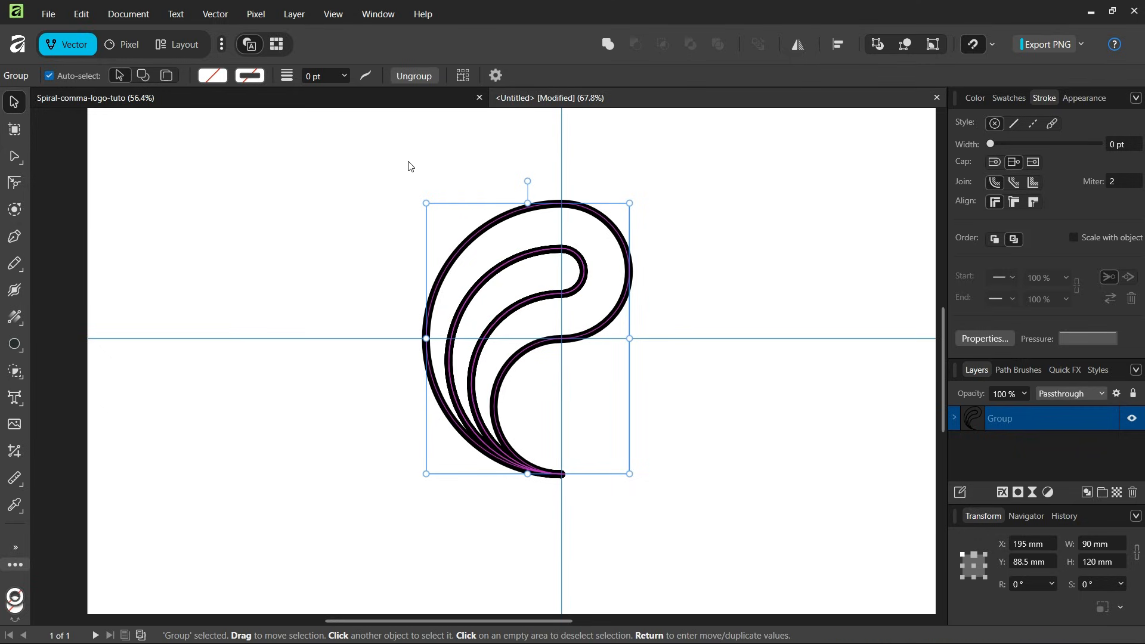
{"action": "left_click", "coordinate": [497, 76]}
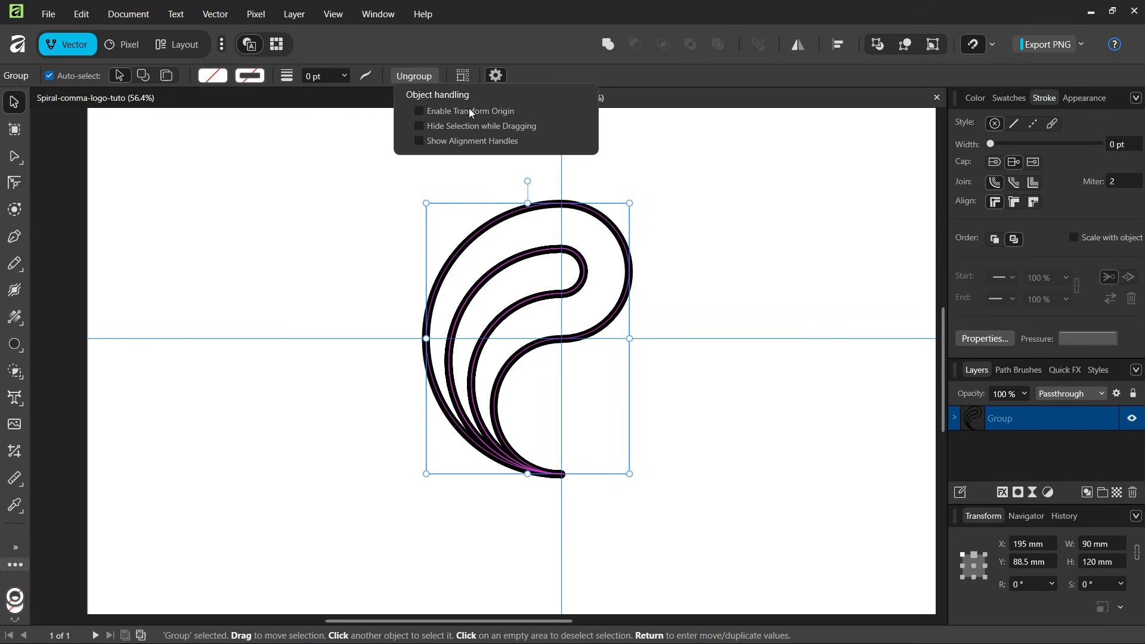
{"action": "left_click", "coordinate": [470, 112]}
{"action": "scroll", "coordinate": [575, 382], "scroll_direction": "up", "scroll_amount": 2}
{"action": "left_click", "coordinate": [502, 315]}
{"action": "left_click_drag", "start_coordinate": [501, 314], "coordinate": [553, 318]}
{"action": "scroll", "coordinate": [551, 328], "scroll_direction": "down", "scroll_amount": 2}
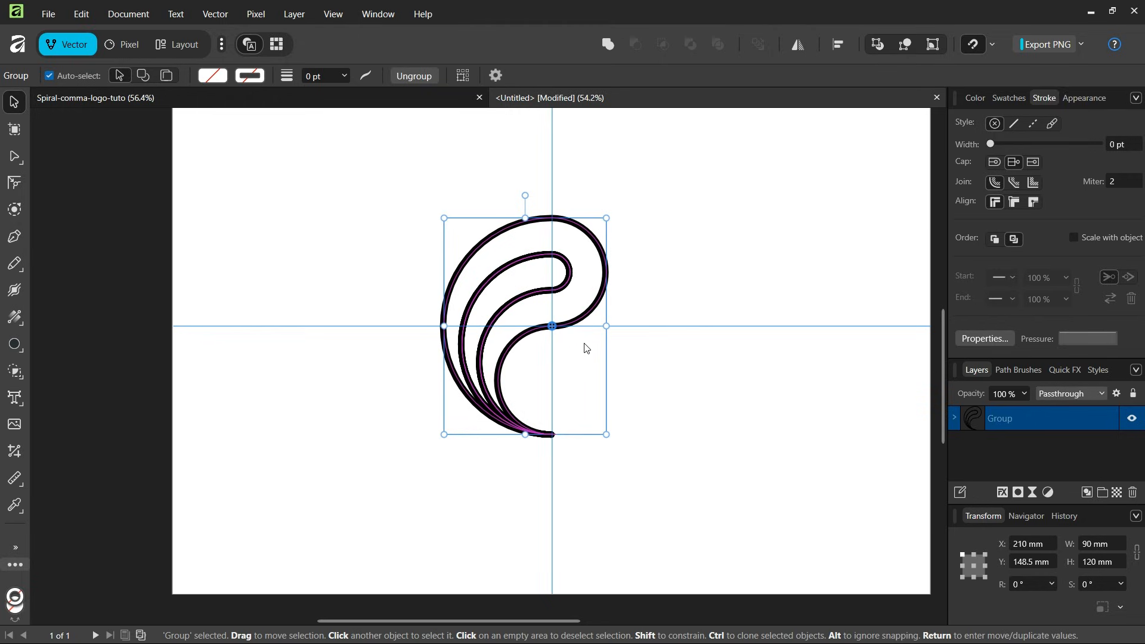
Step: Duplicate the comma group, rotate the copy 180° around the guide intersection and deselect it
{"action": "key", "text": "ctrl+j"}
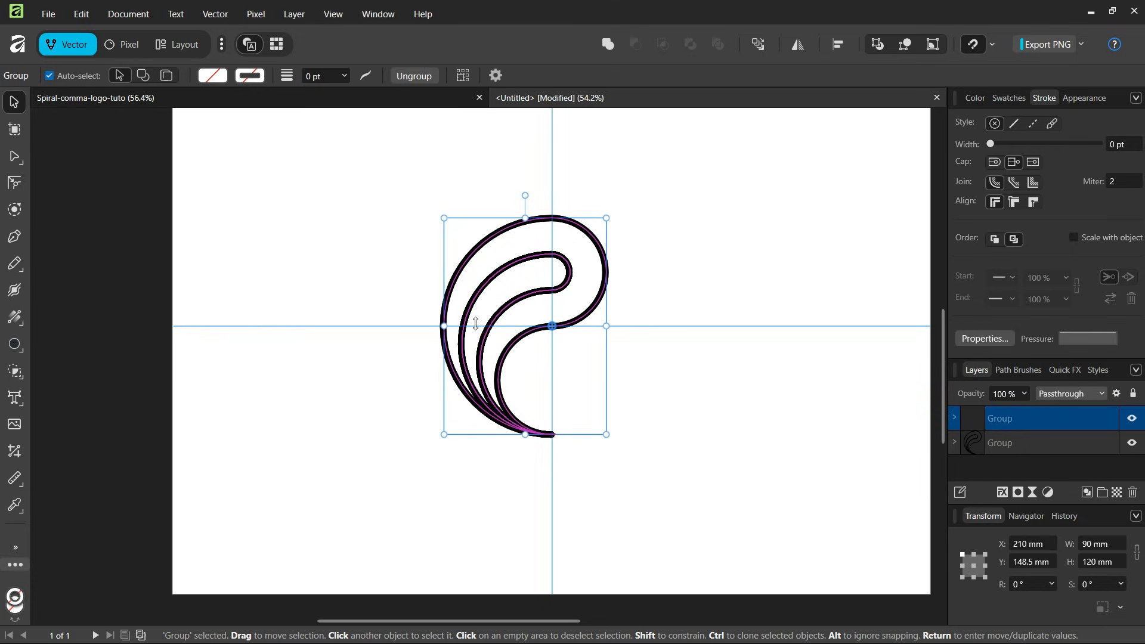
{"action": "left_click", "coordinate": [1025, 585]}
{"action": "type", "text": "180"}
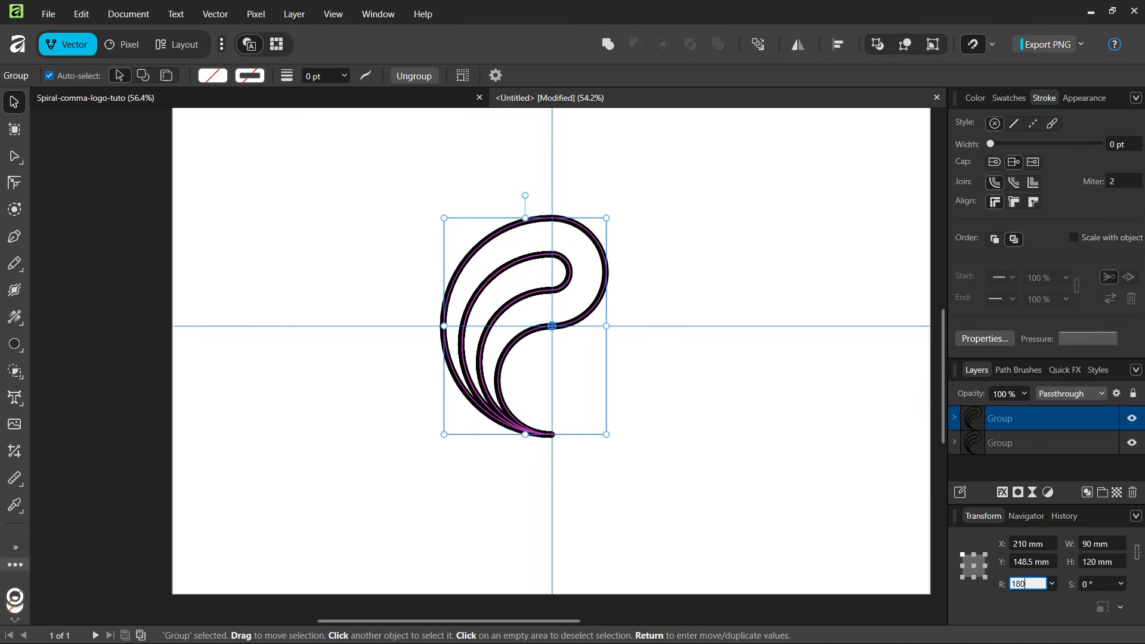
{"action": "key", "text": "Return"}
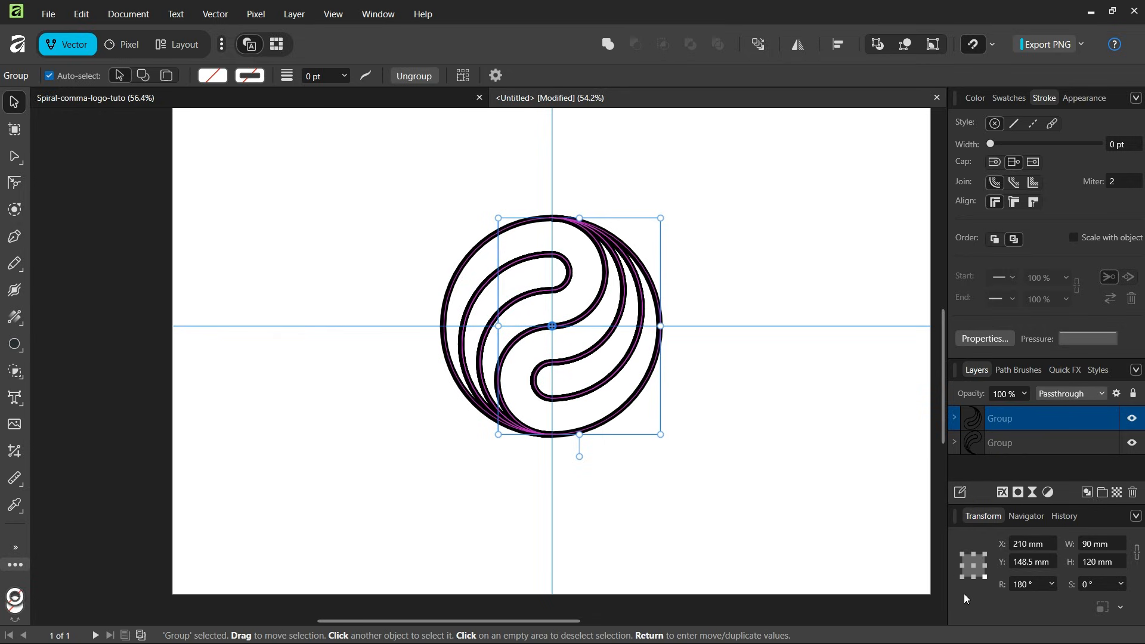
{"action": "left_click", "coordinate": [707, 439]}
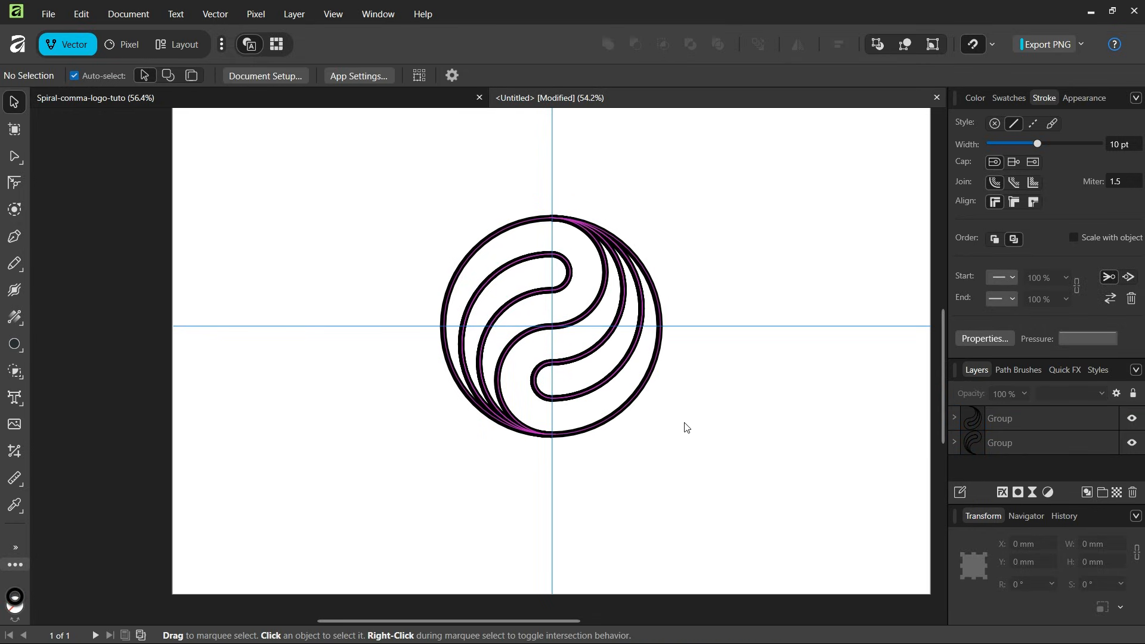
{"action": "scroll", "coordinate": [680, 418], "scroll_direction": "up", "scroll_amount": 1}
{"action": "scroll", "coordinate": [704, 381], "scroll_direction": "up", "scroll_amount": 1}
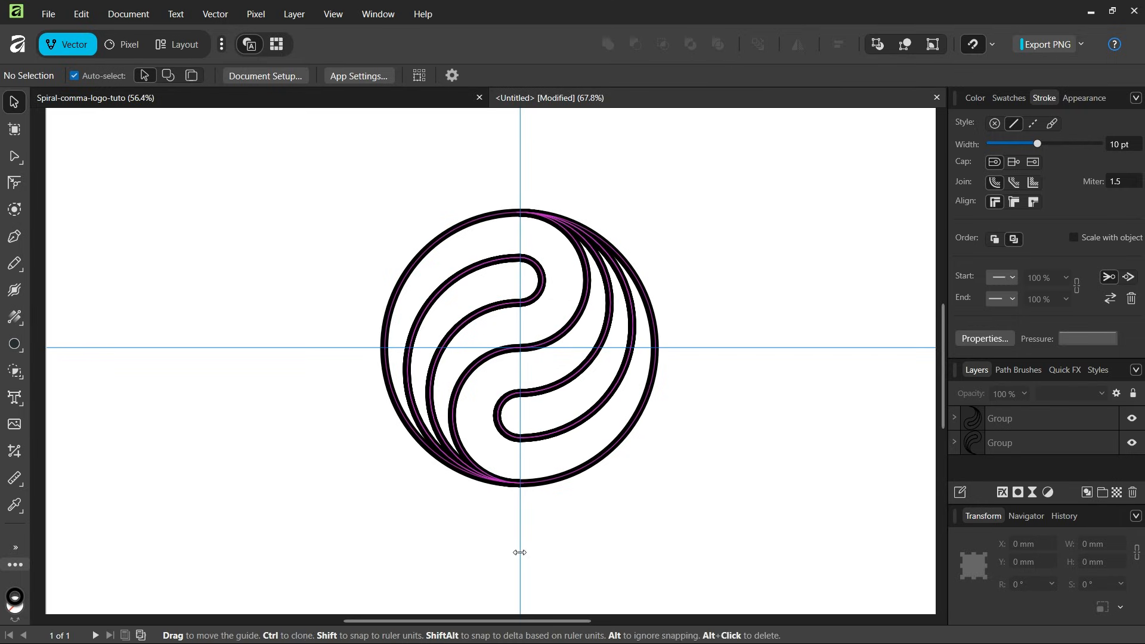
{"action": "scroll", "coordinate": [521, 561], "scroll_direction": "down", "scroll_amount": 2}
{"action": "scroll", "coordinate": [521, 561], "scroll_direction": "down", "scroll_amount": 1}
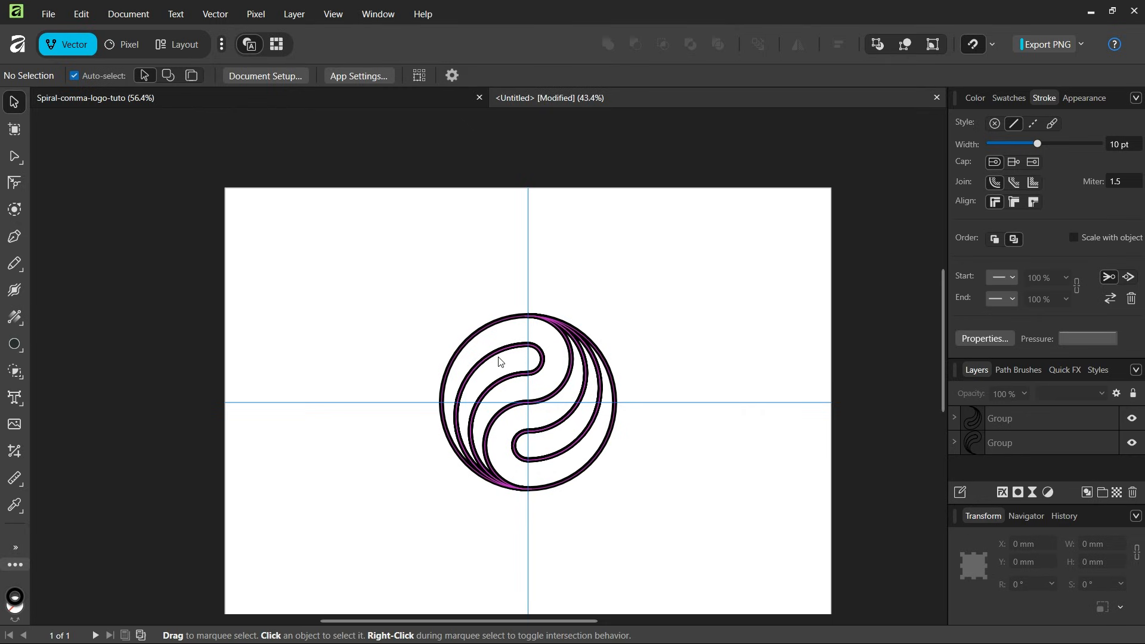
{"action": "scroll", "coordinate": [506, 392], "scroll_direction": "down", "scroll_amount": 1}
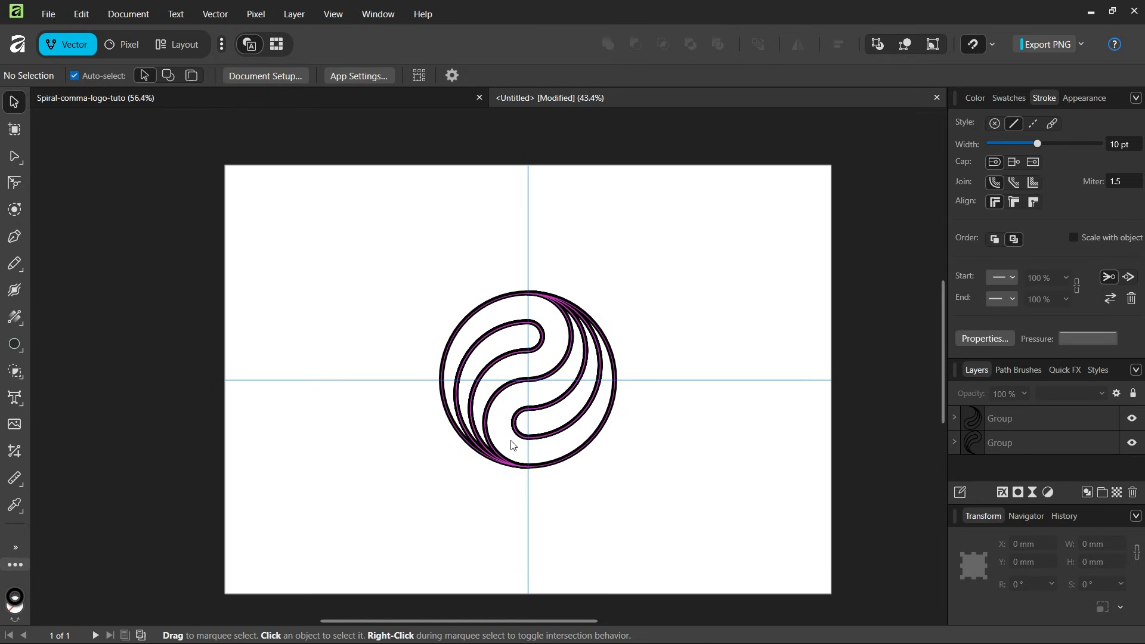